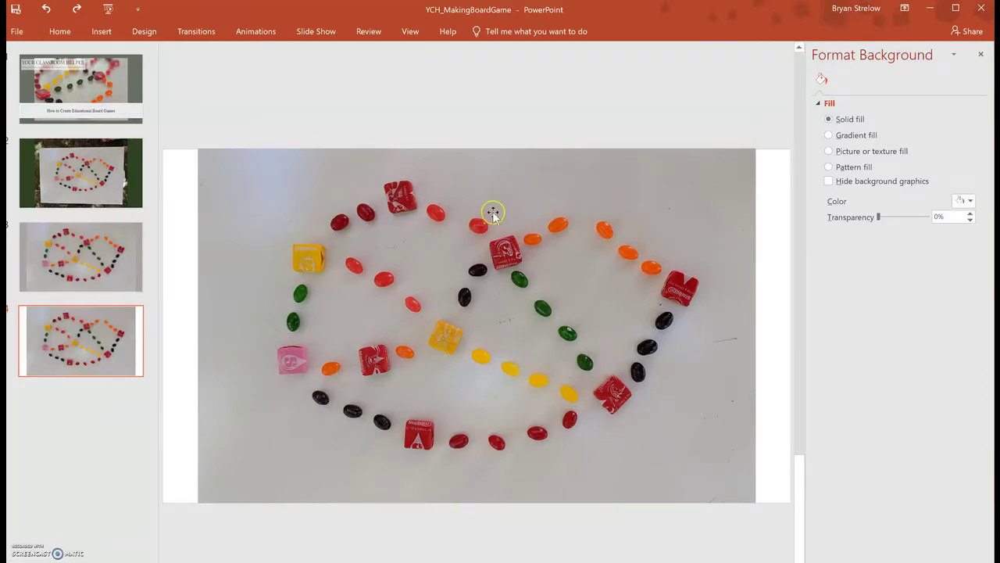
Apply an Artistic Effects preset to the candy-path photo for a whitened, high-contrast look
left_click(492, 214)
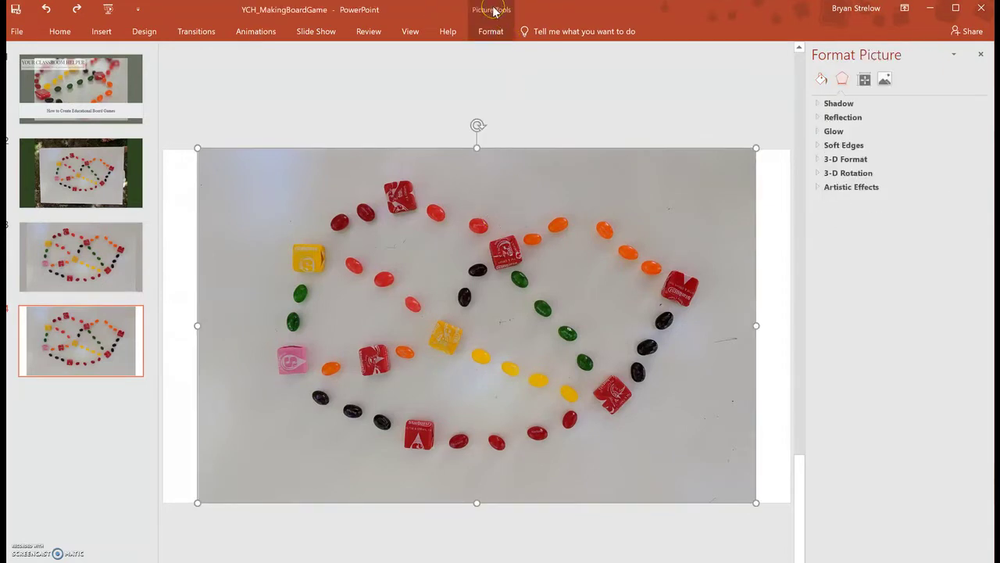
left_click(485, 33)
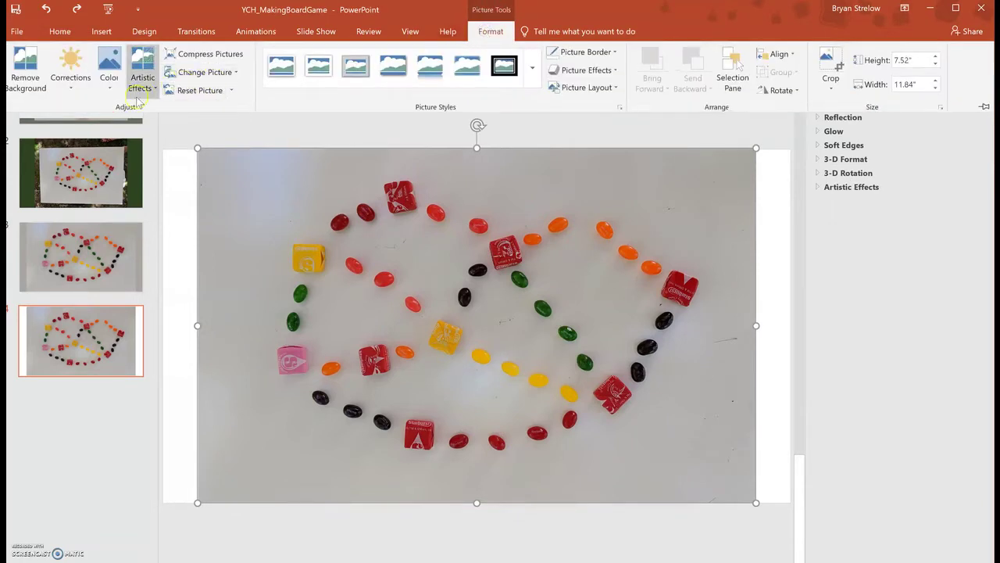
left_click(110, 80)
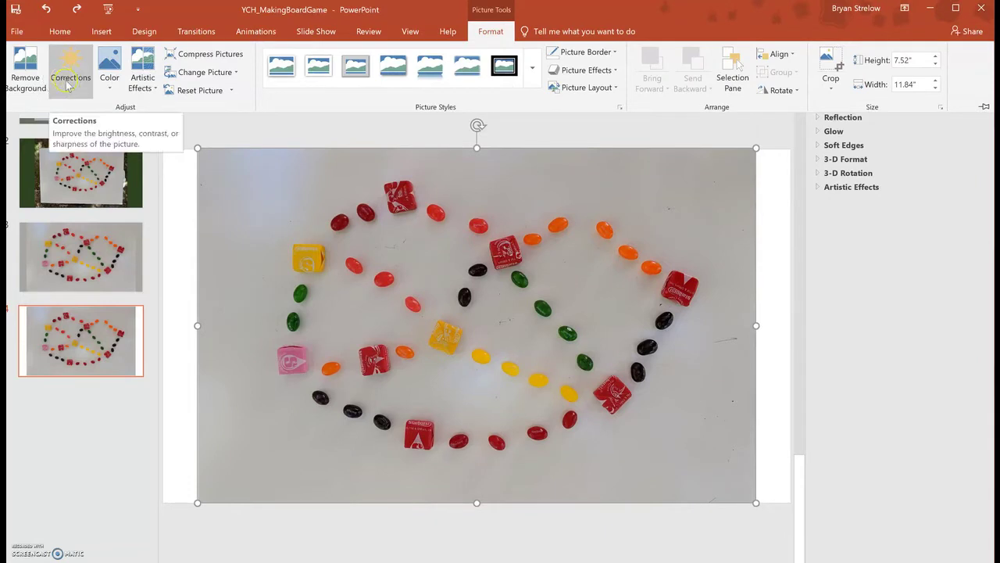
left_click(143, 88)
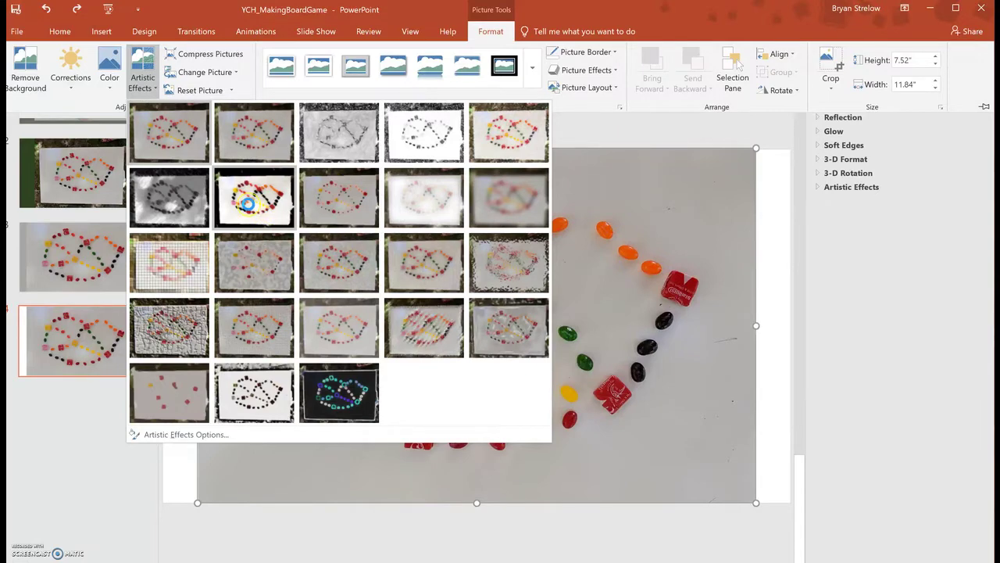
left_click(247, 204)
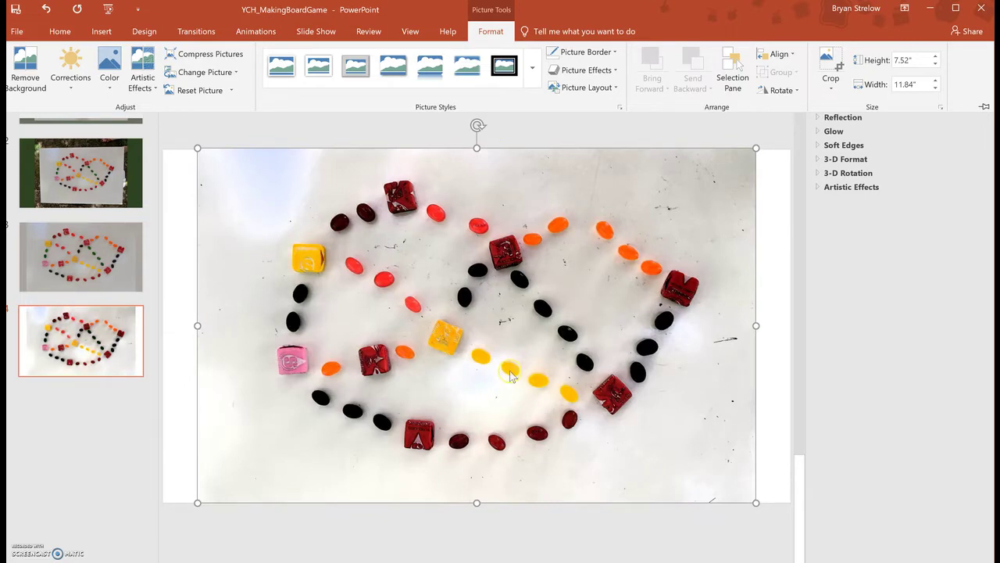
Apply a bright, high-contrast Brightness/Contrast correction preset to the candy-path photo
left_click(71, 87)
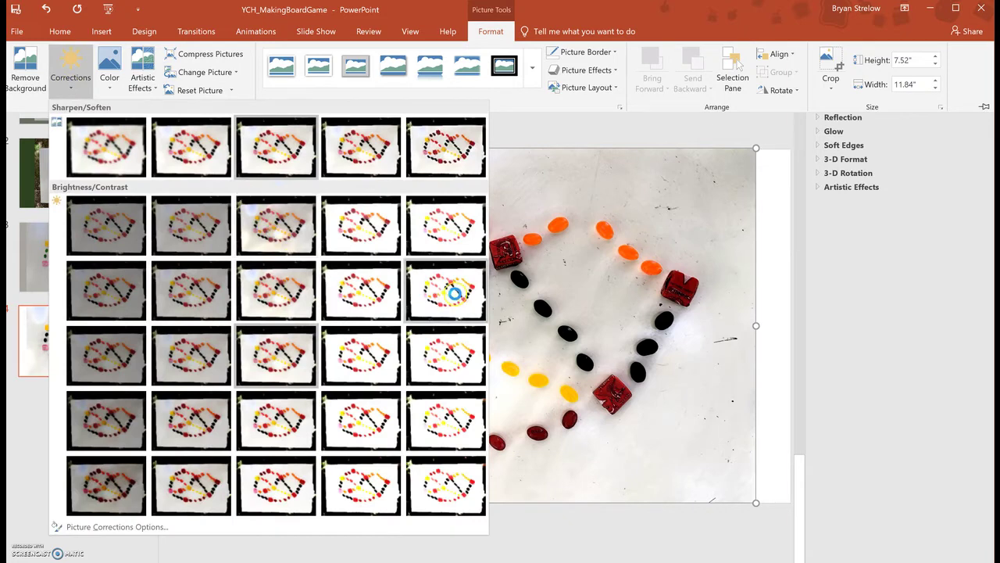
left_click(452, 301)
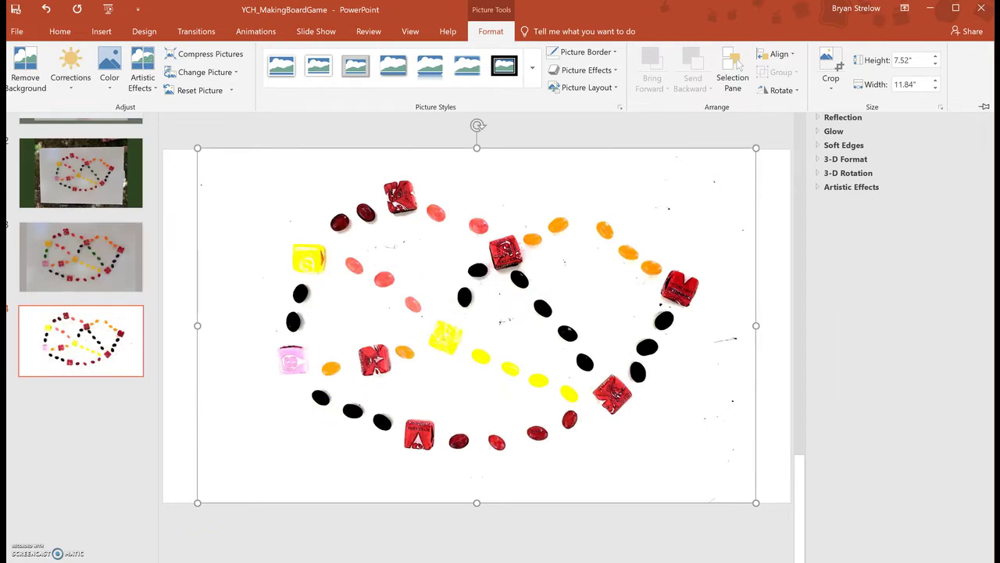
key("Escape")
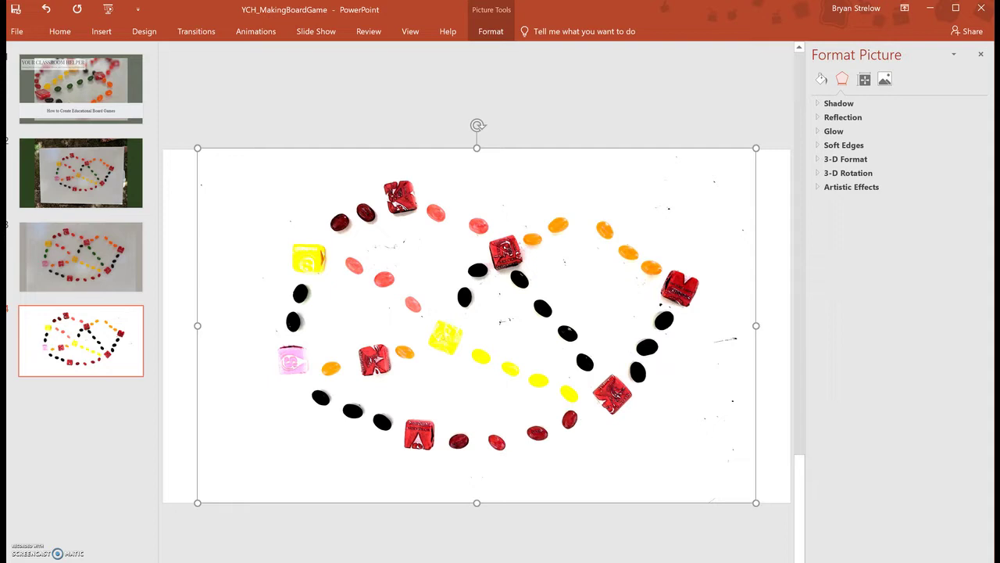
Set up a white ink pen and paint over the stray dark specks beside the path
left_click(772, 322)
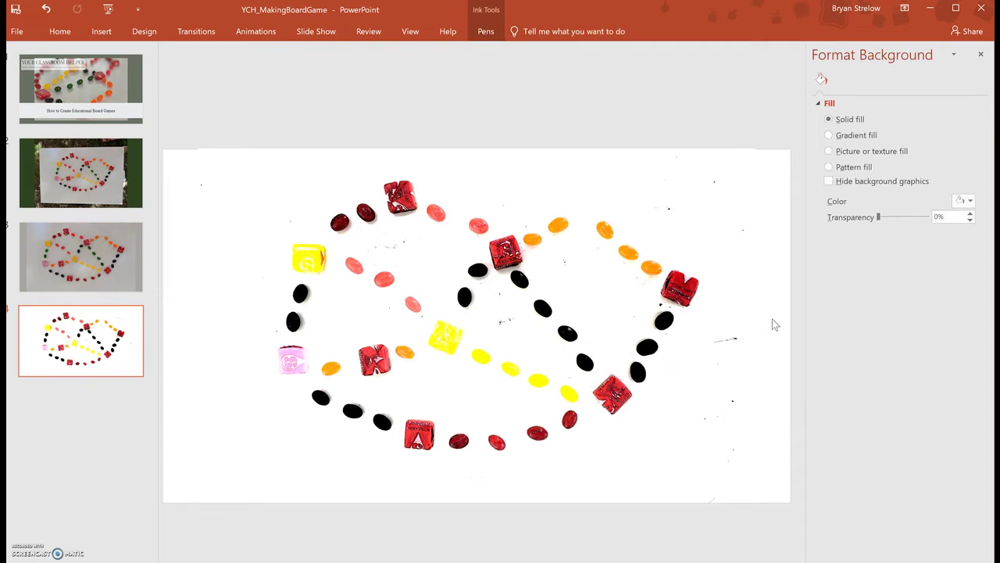
left_click(496, 32)
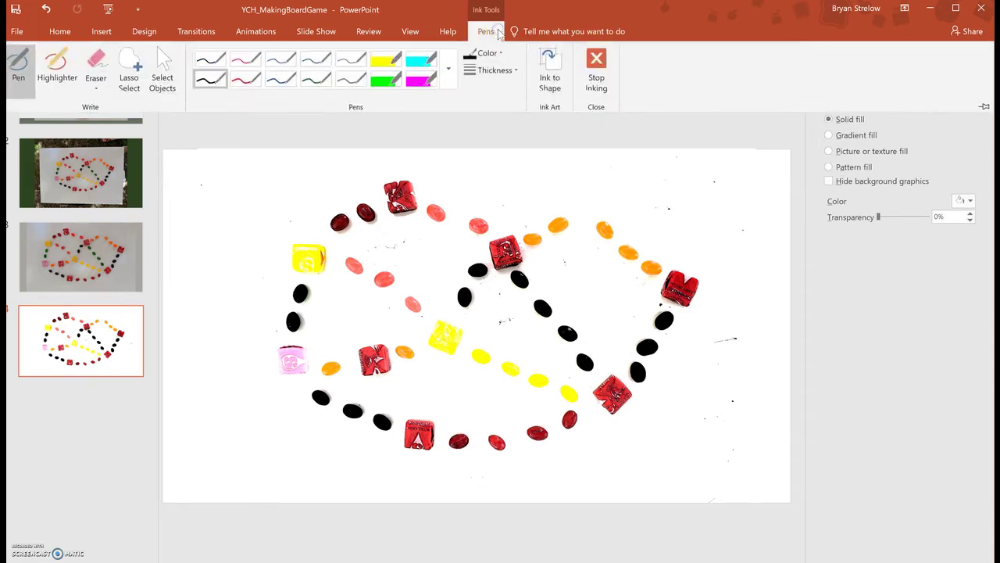
left_click(449, 70)
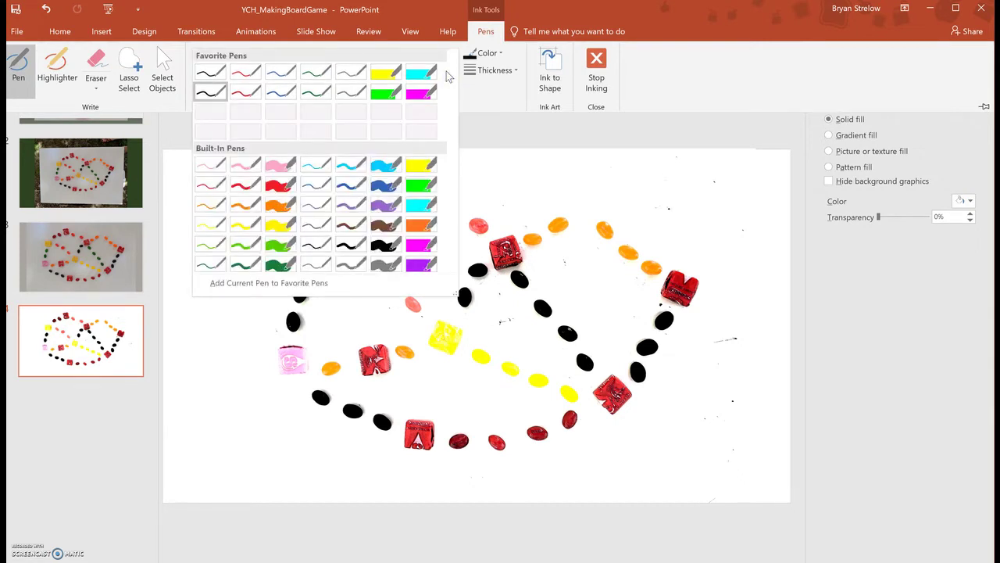
left_click(494, 69)
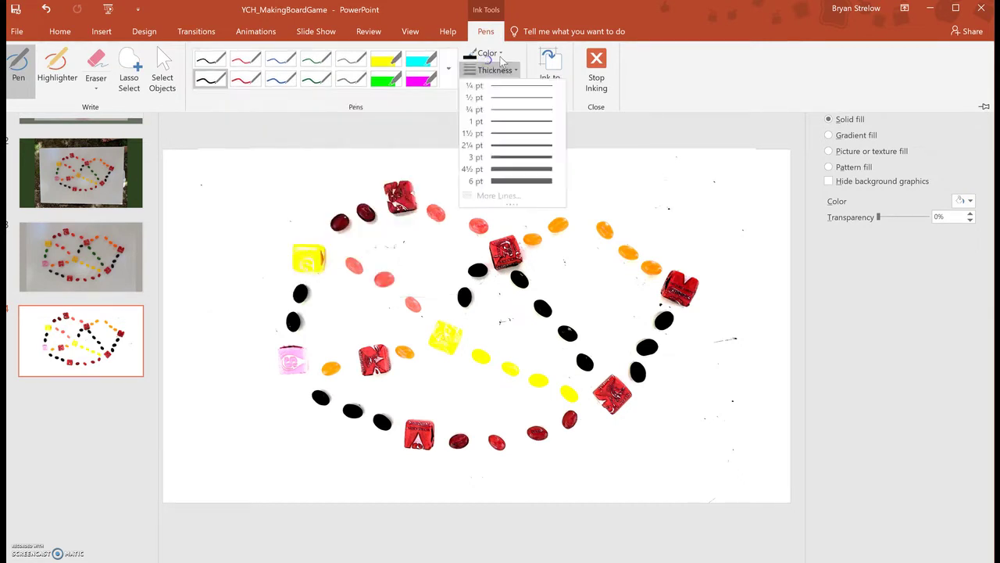
left_click(486, 53)
left_click(469, 78)
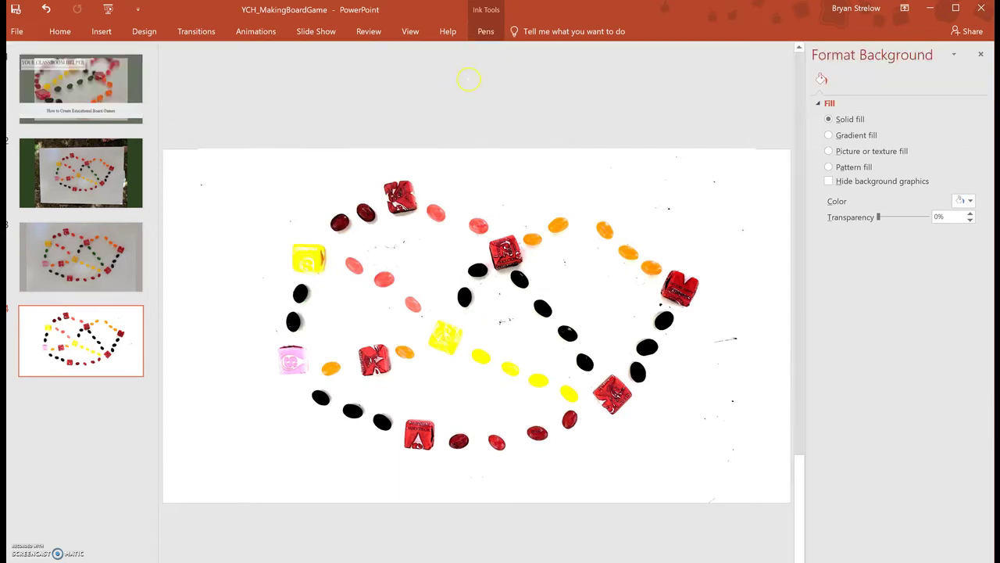
left_click_drag(732, 351, 730, 339)
left_click_drag(730, 286, 734, 337)
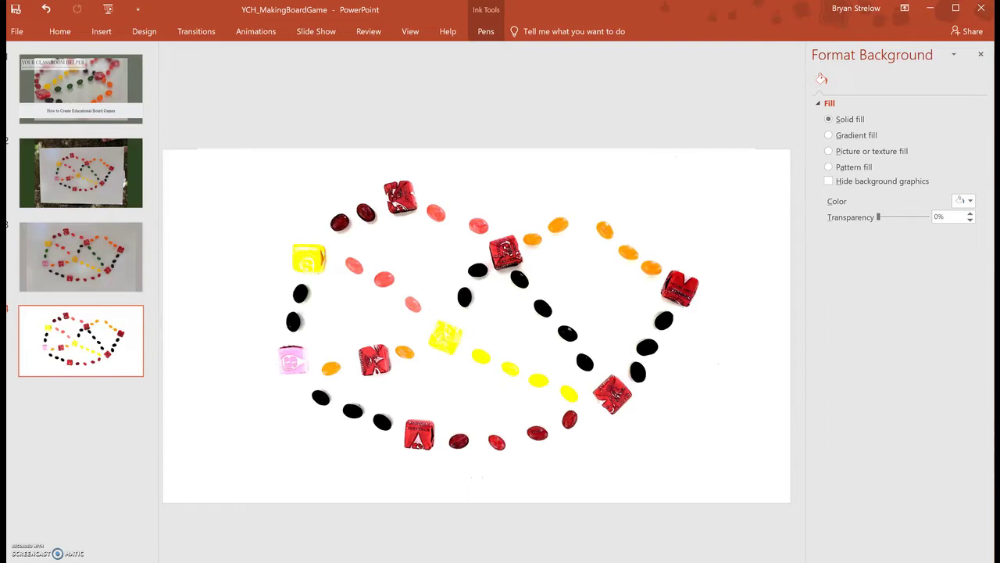
Draw a rectangle as a square over the red candy at the right end of the path
key("Escape")
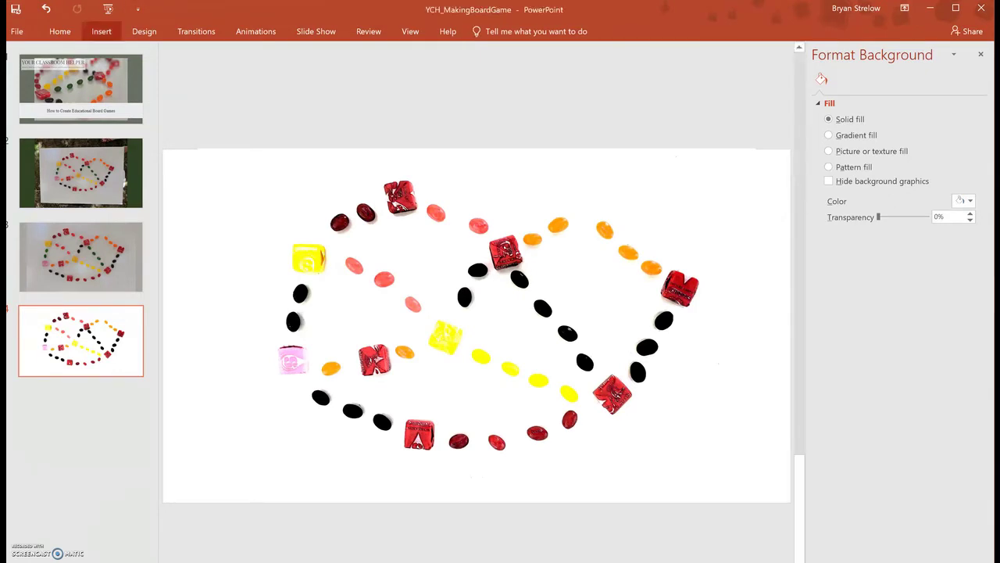
left_click(104, 34)
left_click(104, 35)
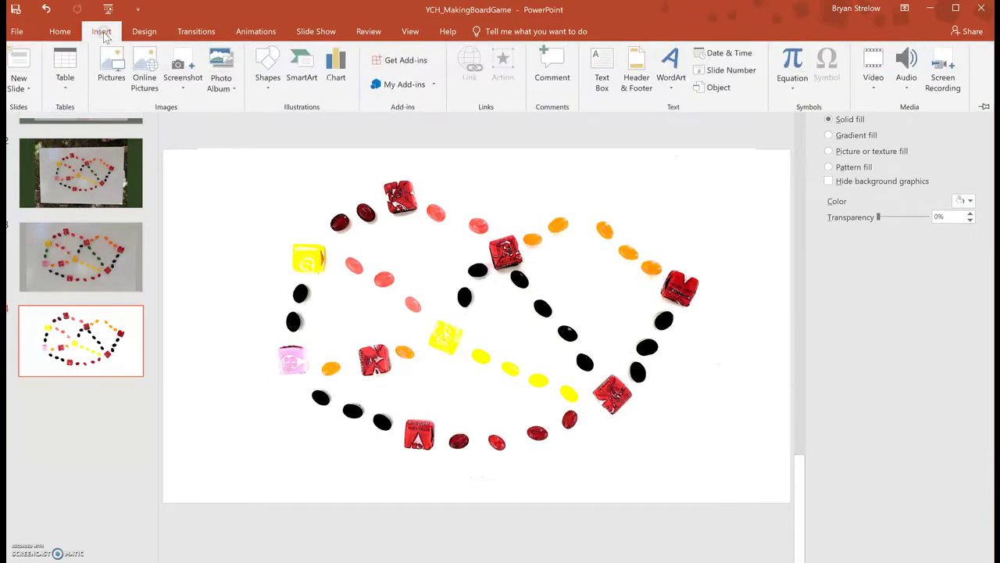
left_click(266, 92)
left_click(266, 90)
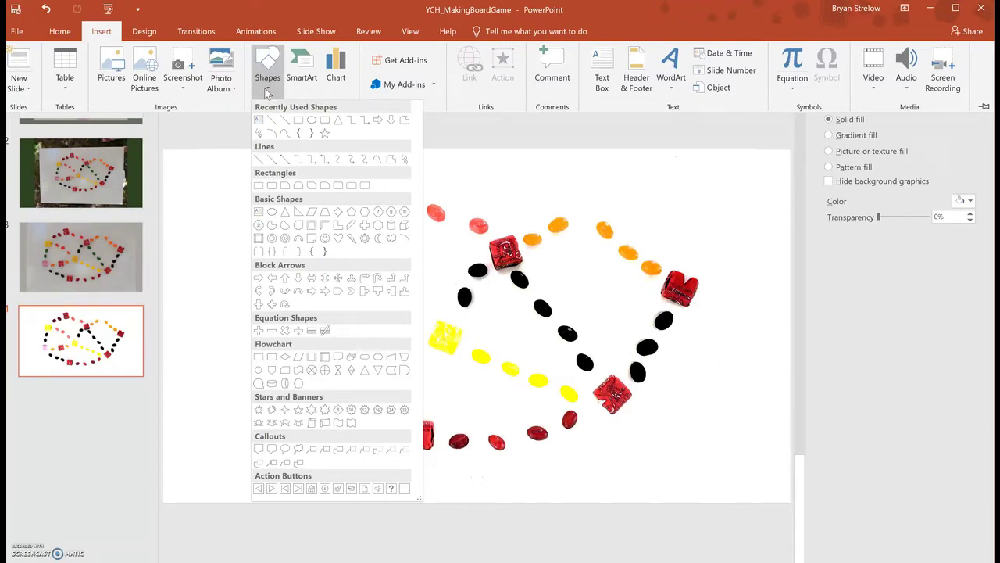
left_click(298, 121)
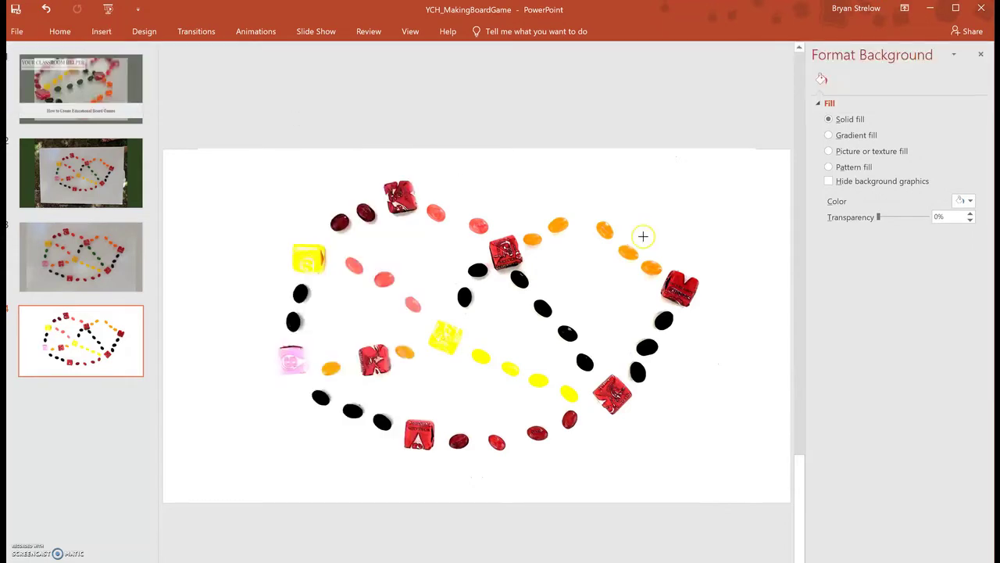
left_click_drag(672, 269, 709, 303)
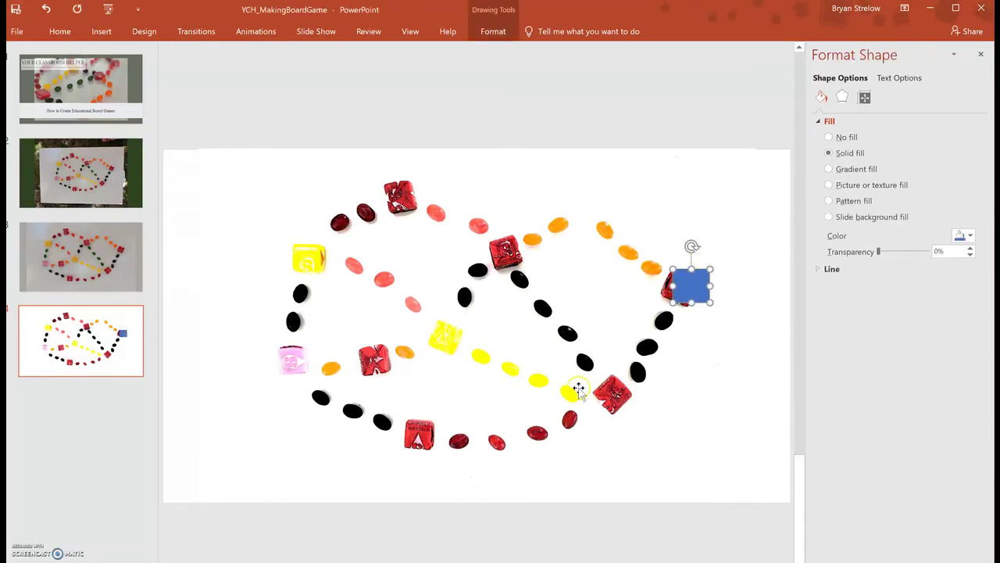
Paste two copies of the blue square onto the lower-right and upper-centre red candies
left_click(622, 364)
left_click(687, 288)
key("ctrl+v")
left_click_drag(688, 290, 615, 399)
key("ctrl+v")
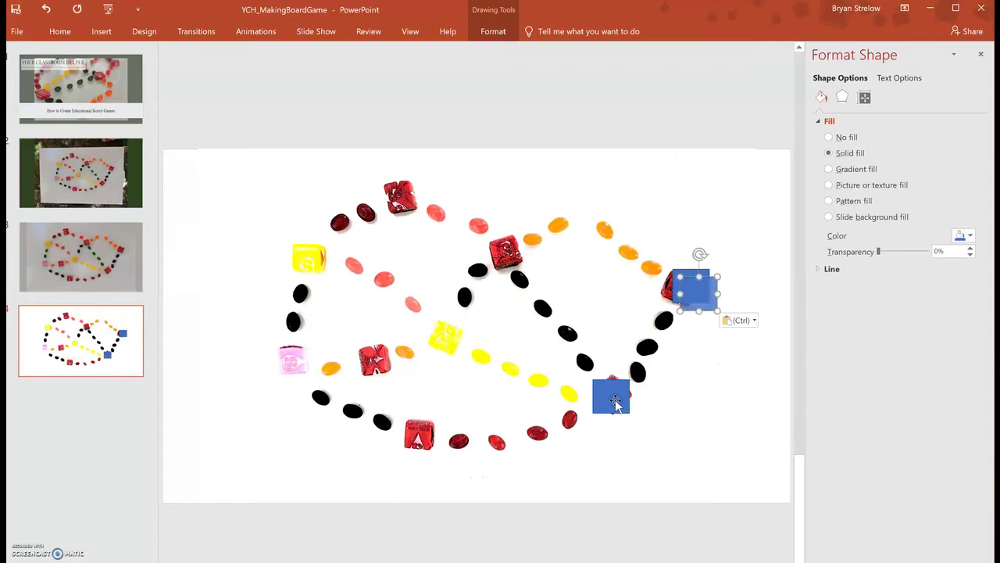
left_click(706, 297)
left_click_drag(707, 297, 512, 264)
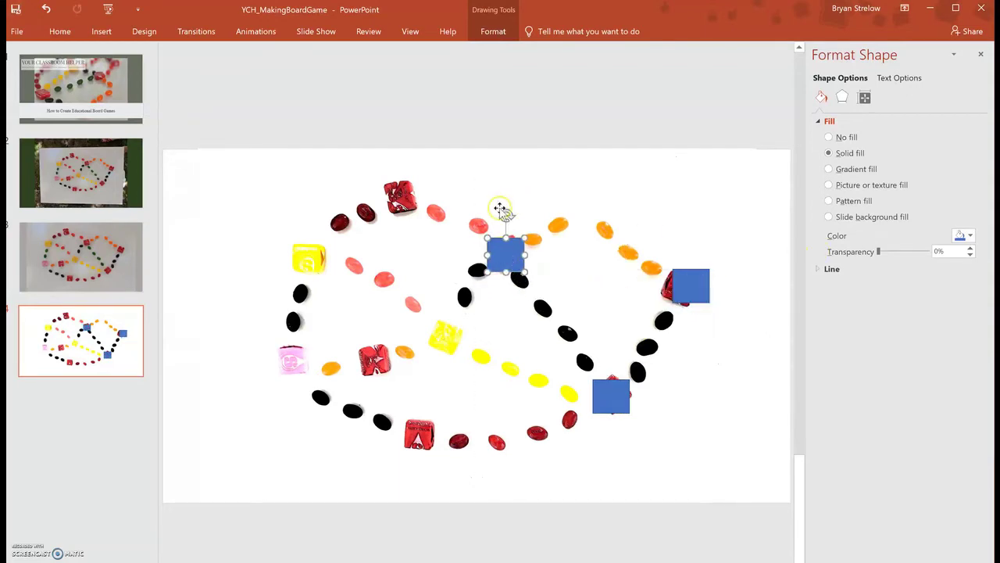
Tilt the top-middle, right and lower squares to follow the path, nudging the right one into place
left_click_drag(505, 214, 488, 213)
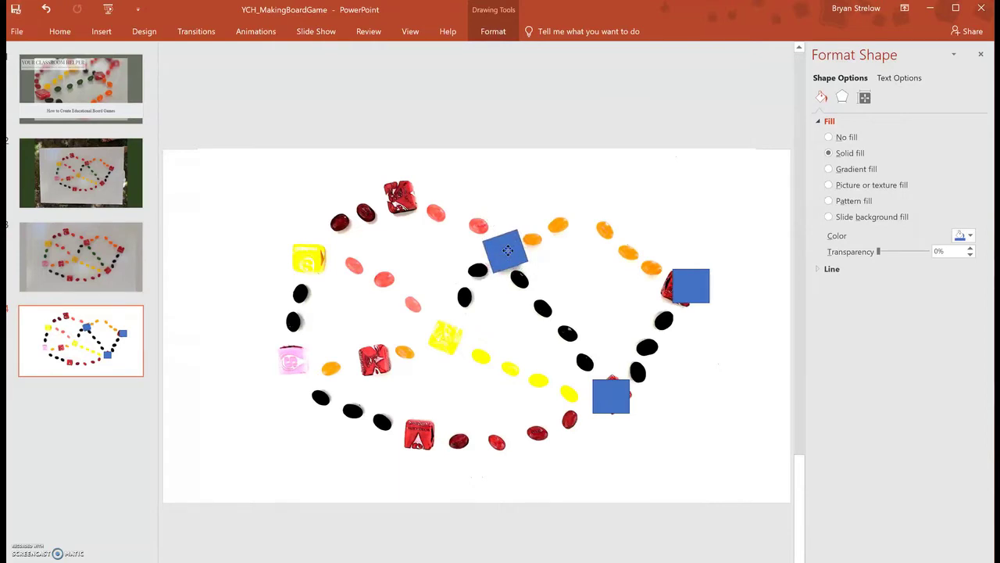
left_click(508, 250)
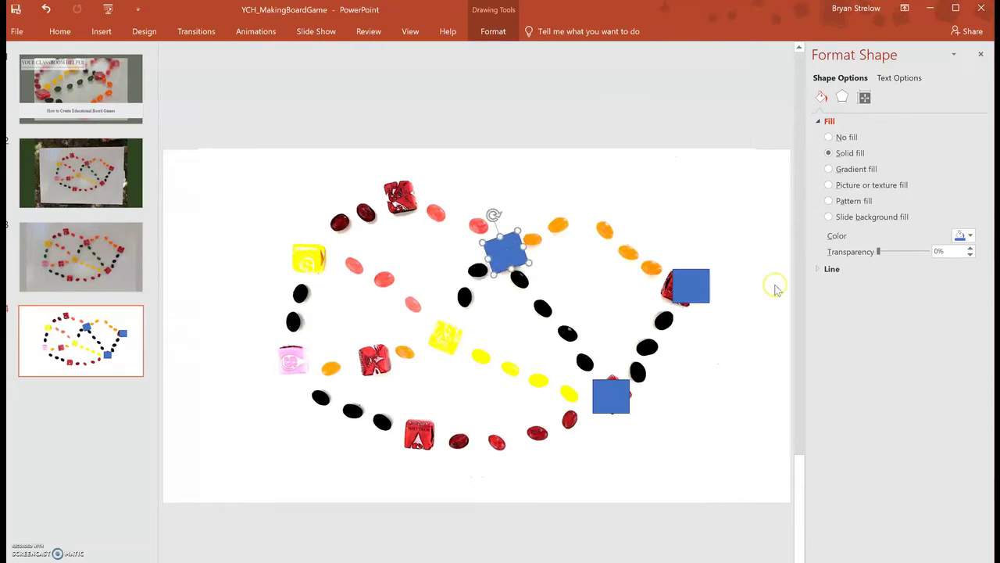
left_click(693, 287)
left_click_drag(692, 250, 707, 250)
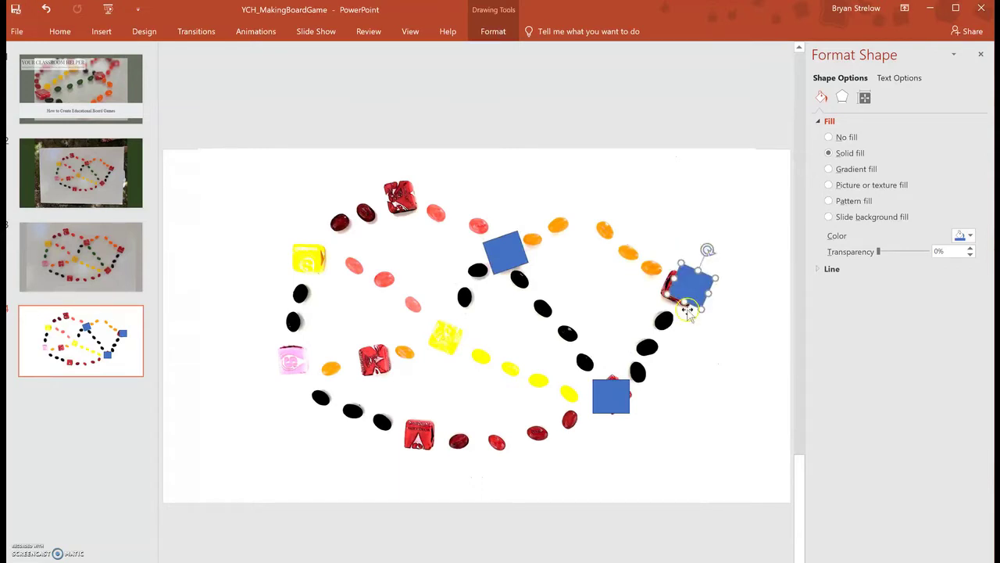
left_click_drag(687, 311, 675, 313)
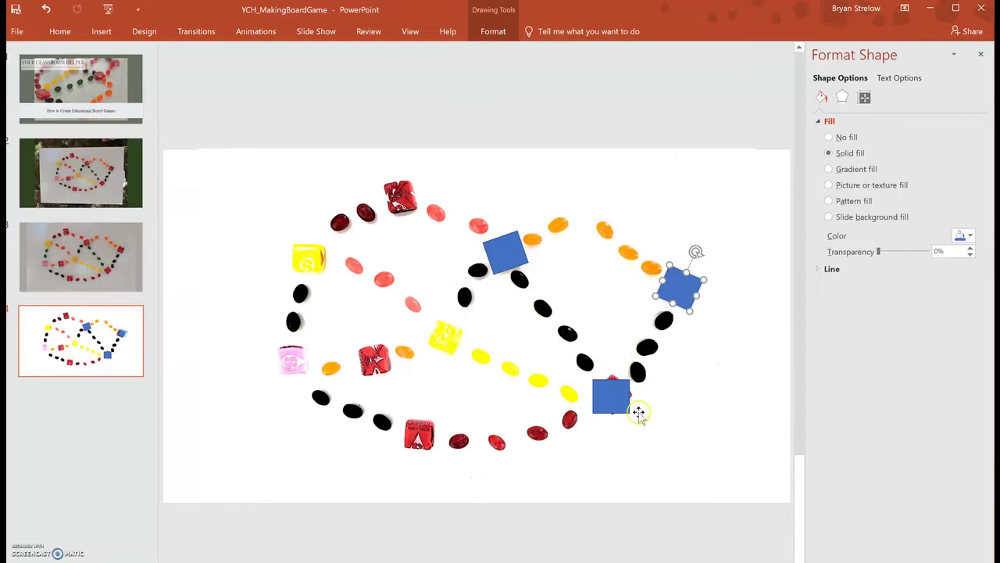
left_click(637, 412)
left_click_drag(610, 351, 616, 395)
left_click(616, 397)
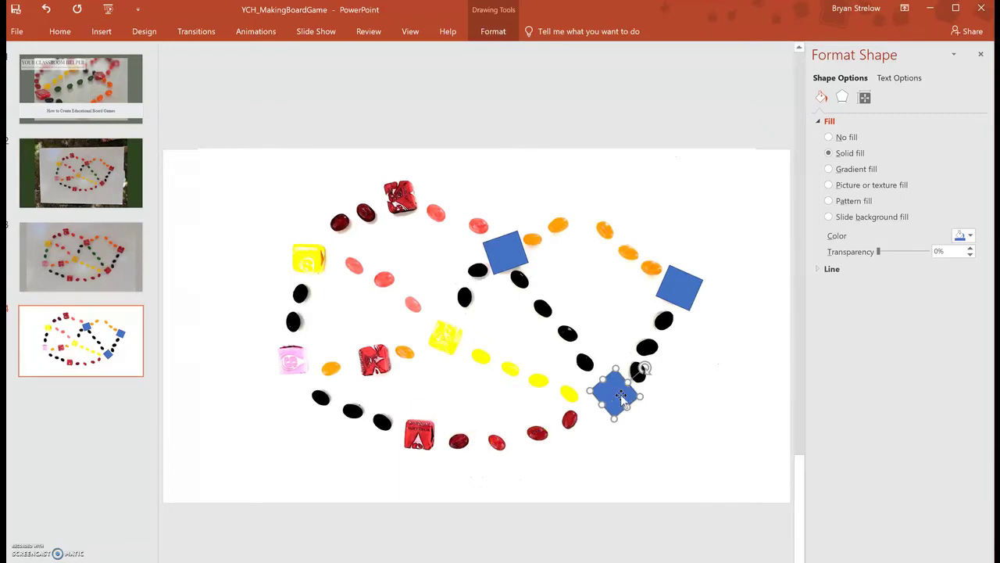
Search Online Pictures on Bing for 'fish' clip art
left_click(102, 31)
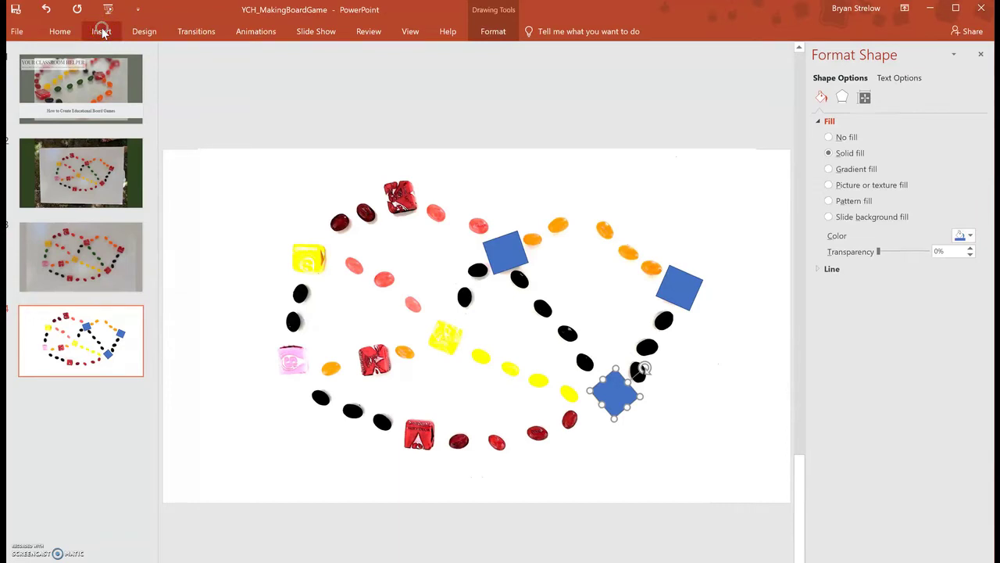
left_click(103, 32)
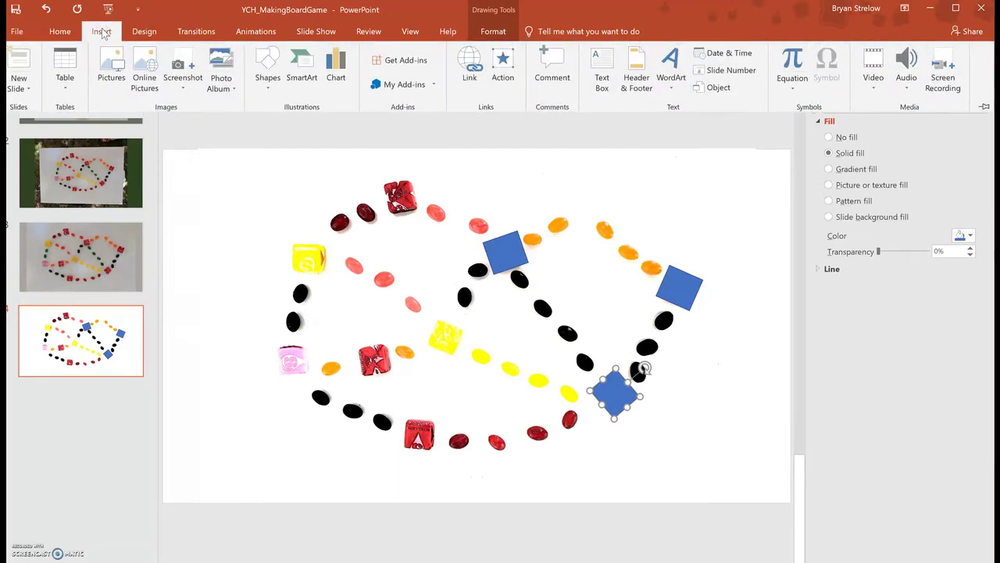
left_click(145, 78)
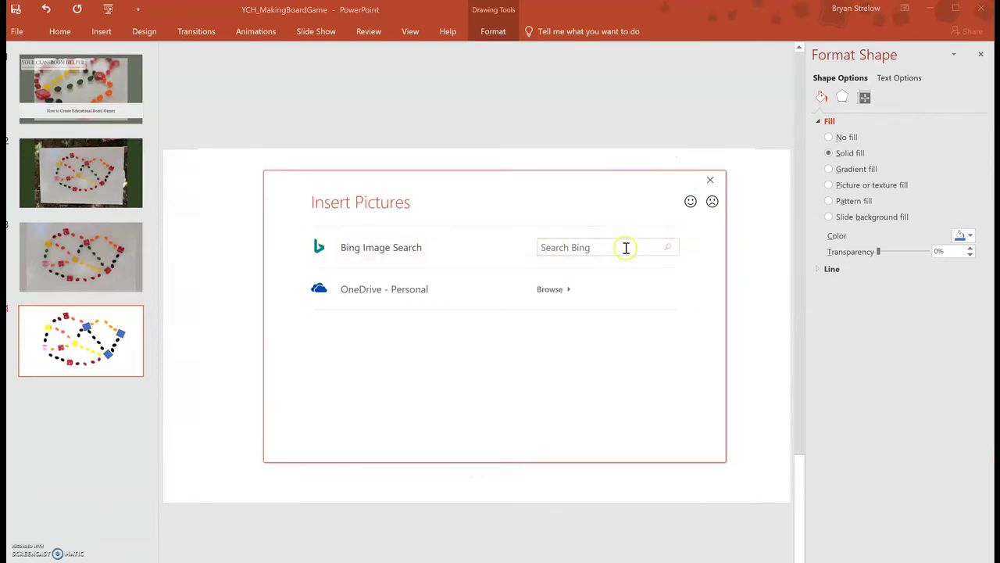
left_click(585, 248)
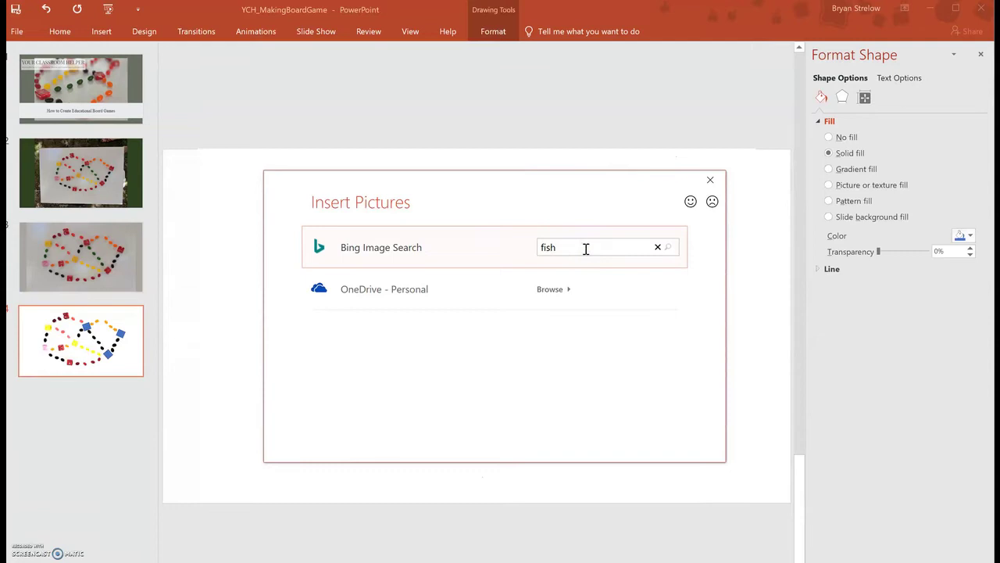
key("Return")
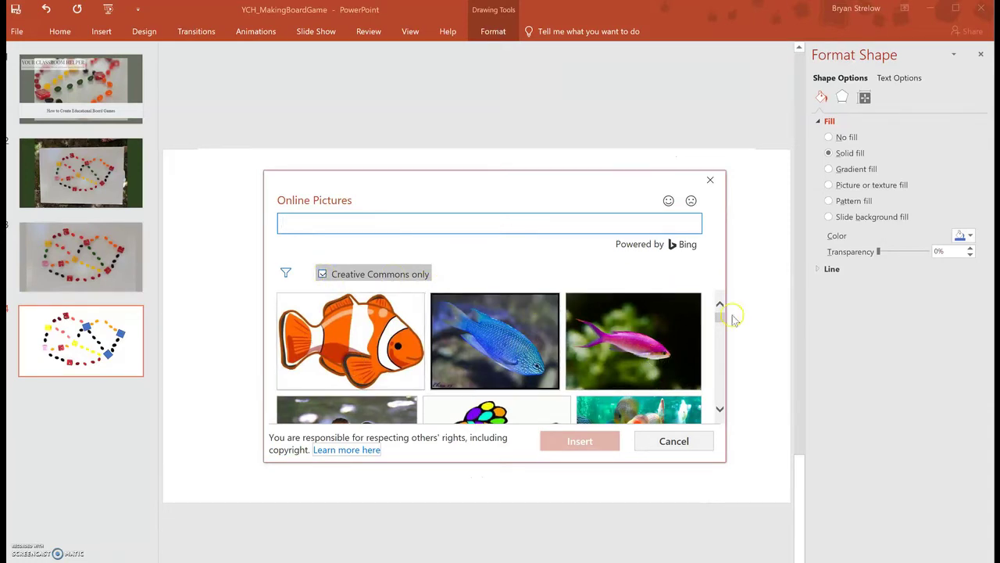
Insert the pink fish clip art, then shrink and rotate it on the right side
left_click_drag(719, 320, 719, 323)
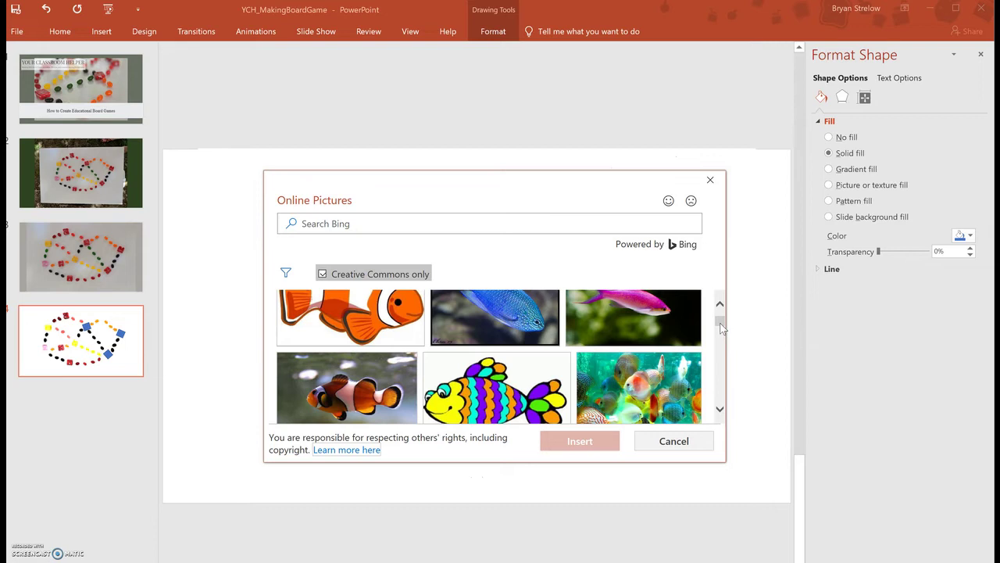
left_click_drag(720, 328, 720, 334)
left_click(618, 325)
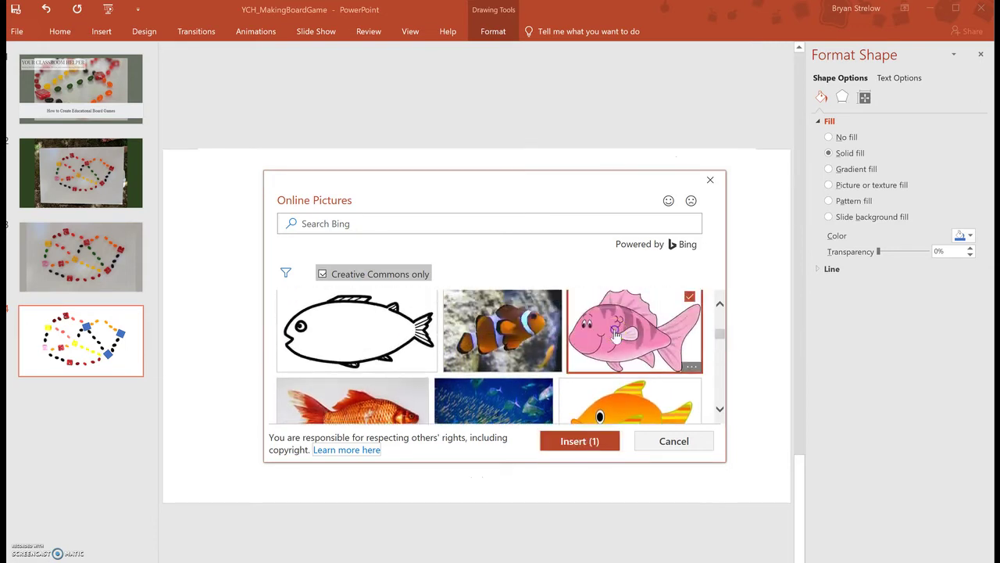
left_click(580, 443)
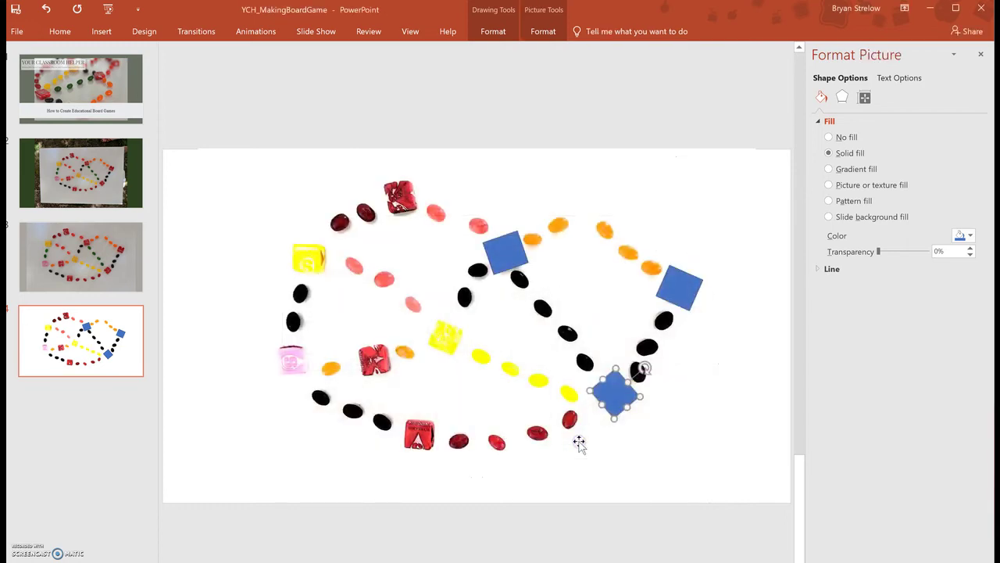
left_click_drag(600, 404, 713, 302)
left_click_drag(688, 248, 702, 255)
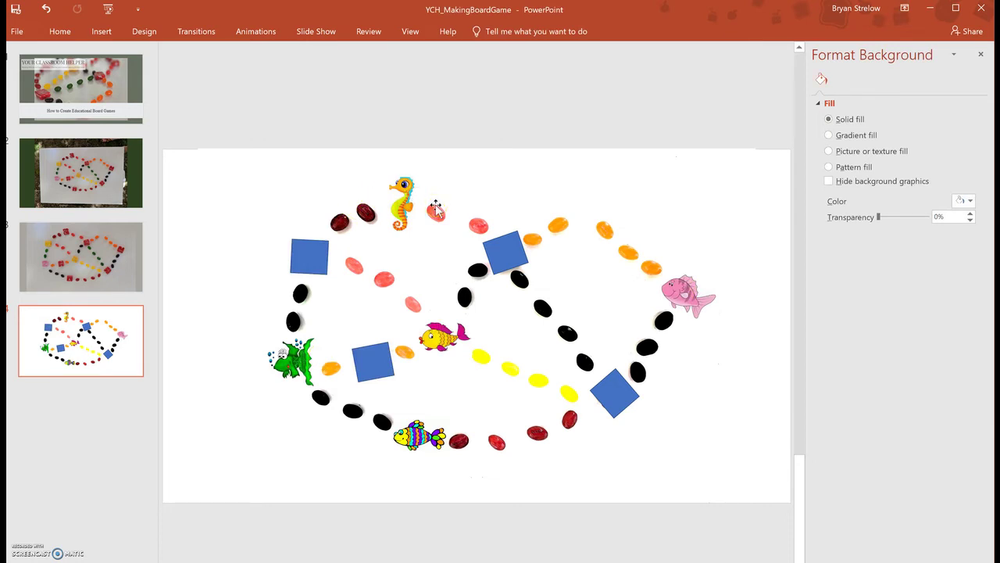
left_click_drag(518, 281, 520, 288)
Select the upper-middle square and close the Format Shape pane
left_click(504, 260)
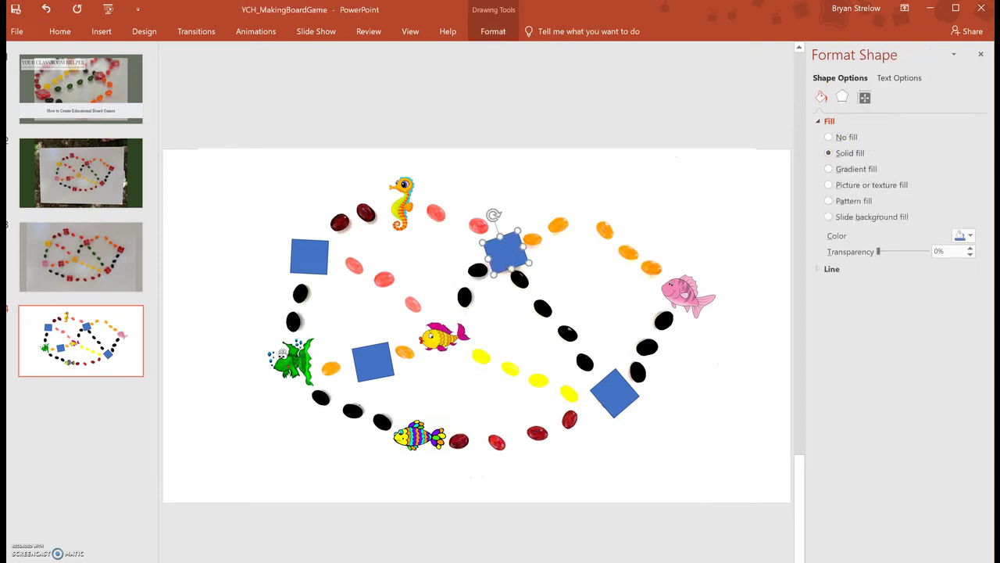
left_click(958, 235)
left_click(492, 31)
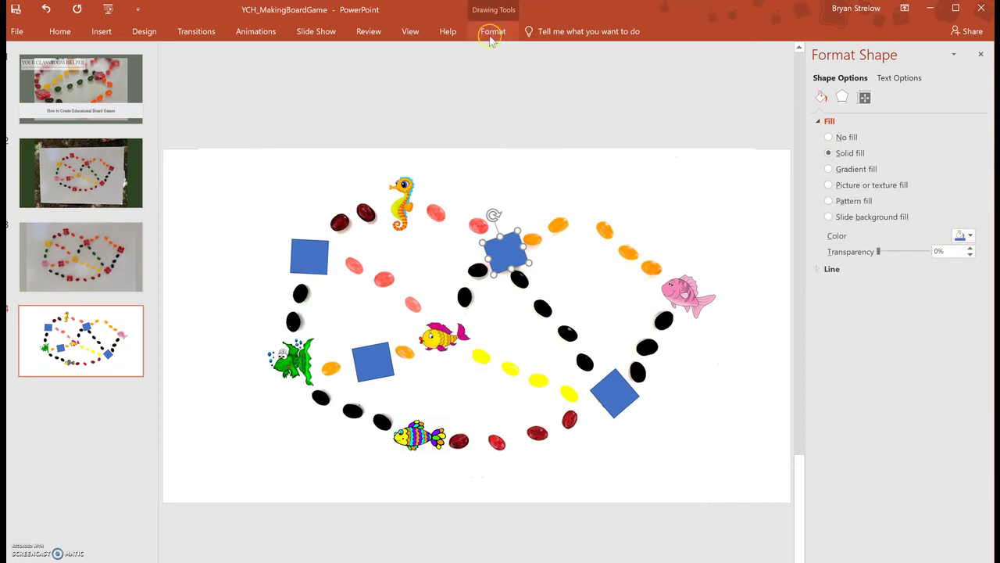
left_click(981, 54)
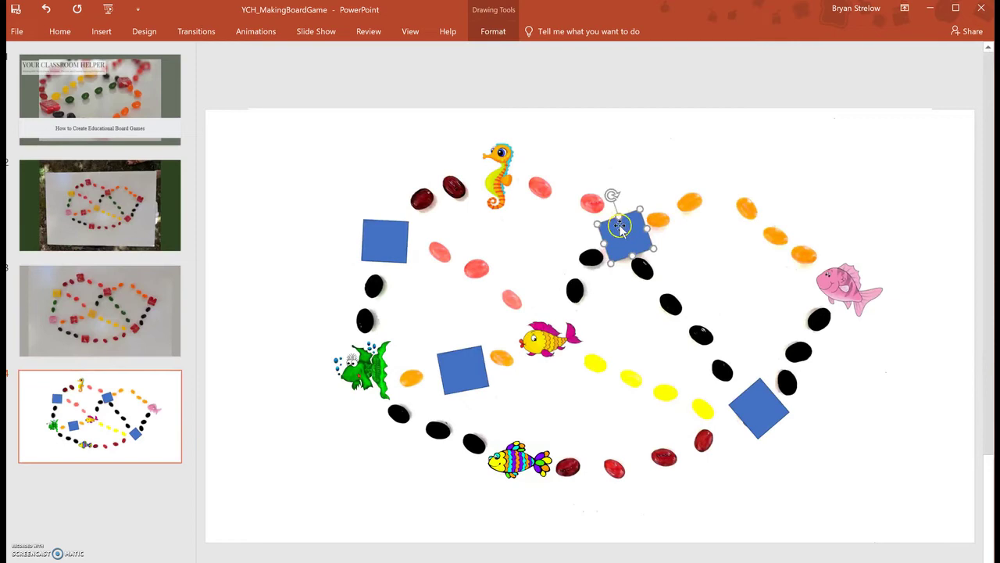
Fill the upper-middle square with a pink jelly bean's colour using the Shape Fill Eyedropper
left_click(505, 35)
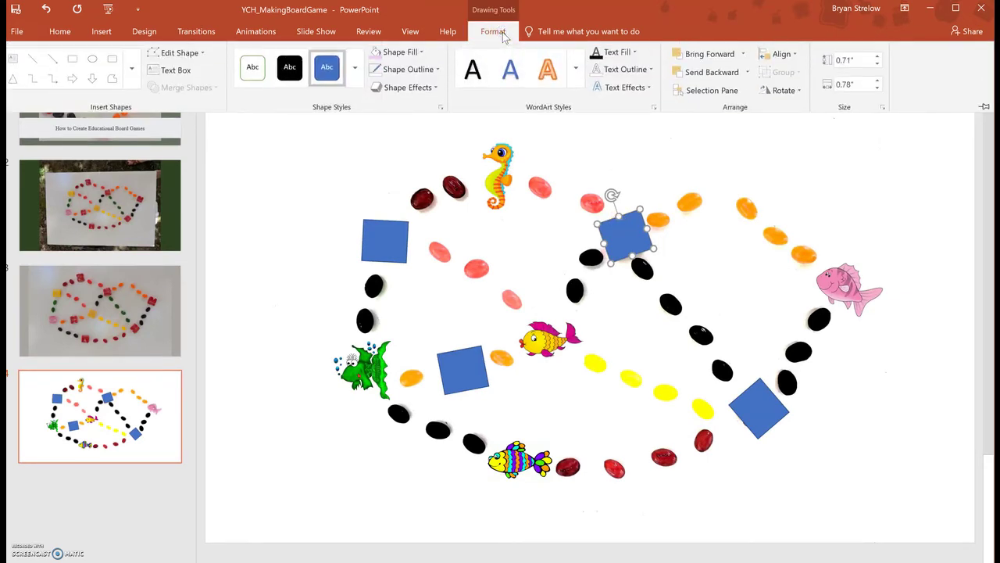
left_click(400, 53)
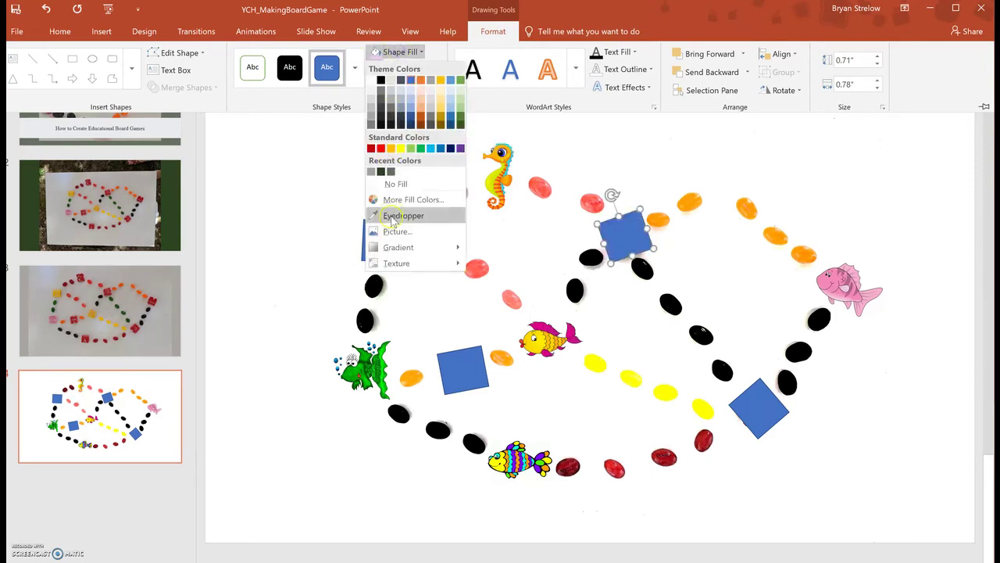
left_click(393, 215)
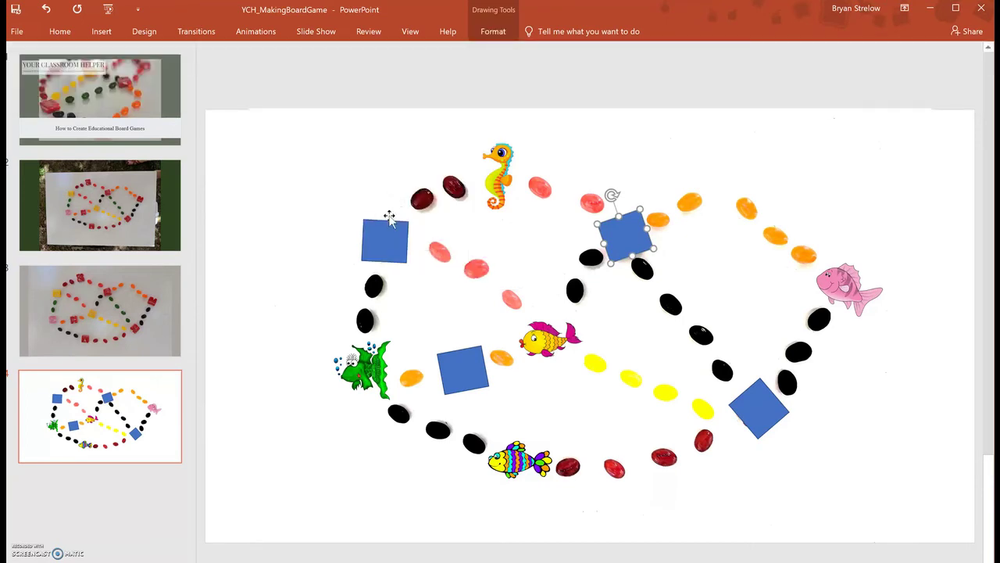
left_click(488, 213)
left_click(542, 189)
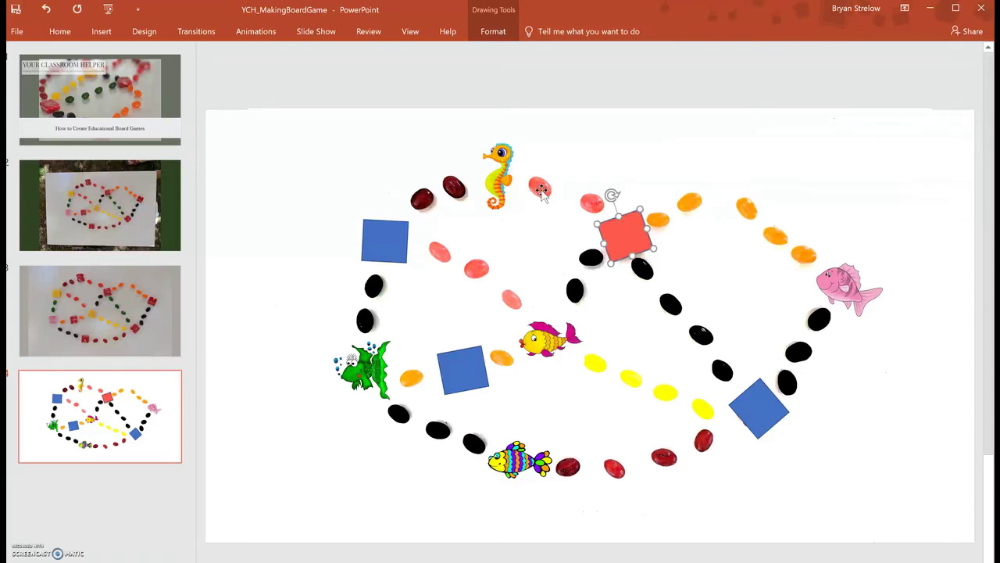
left_click(457, 372)
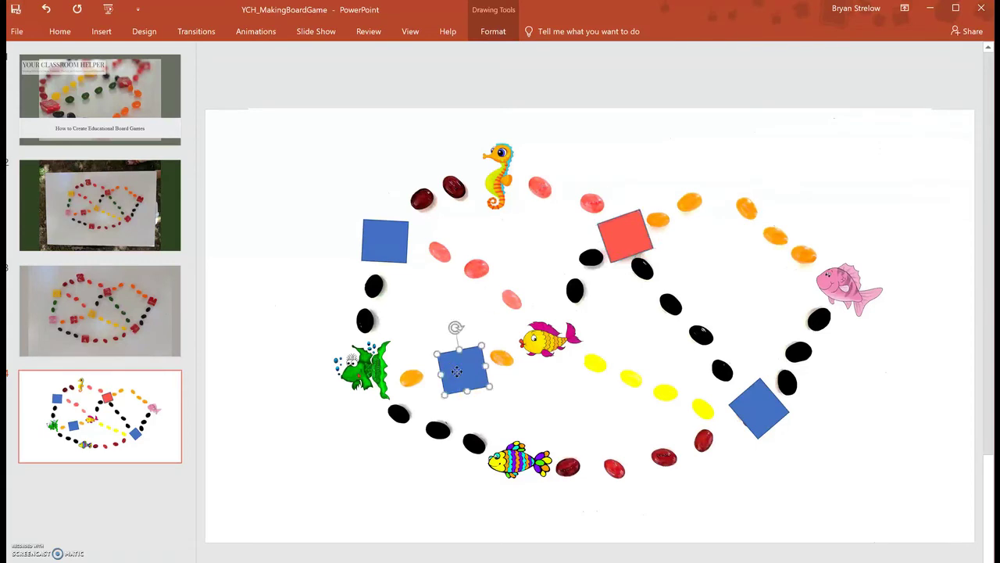
Fill the lower-left square with the green fish's colour using the Eyedropper
left_click(499, 32)
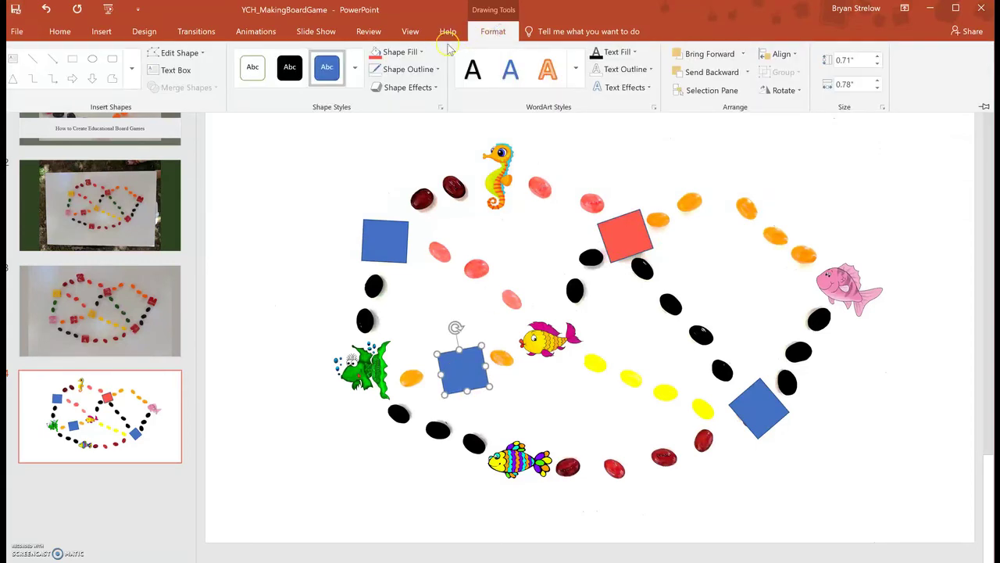
left_click(418, 52)
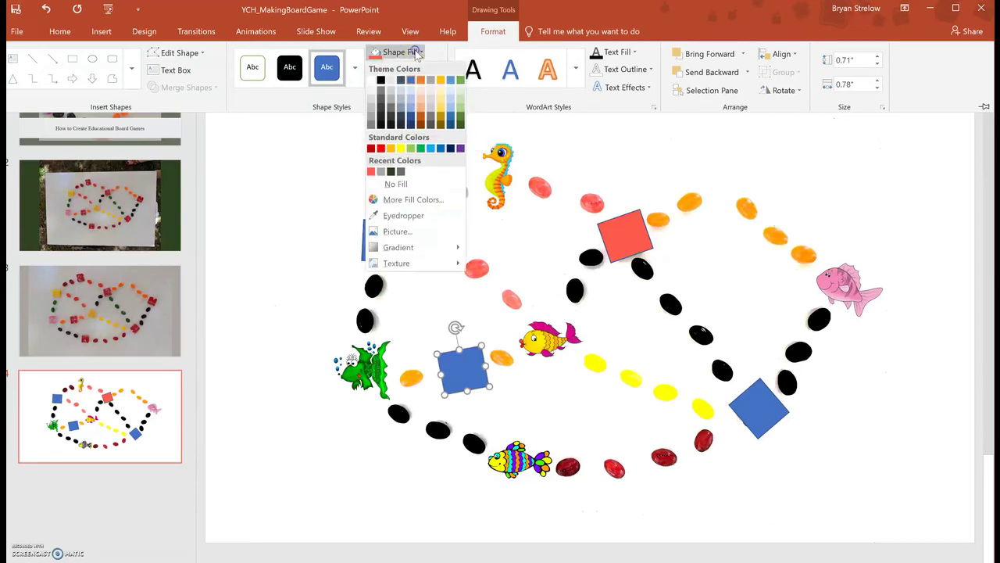
left_click(391, 216)
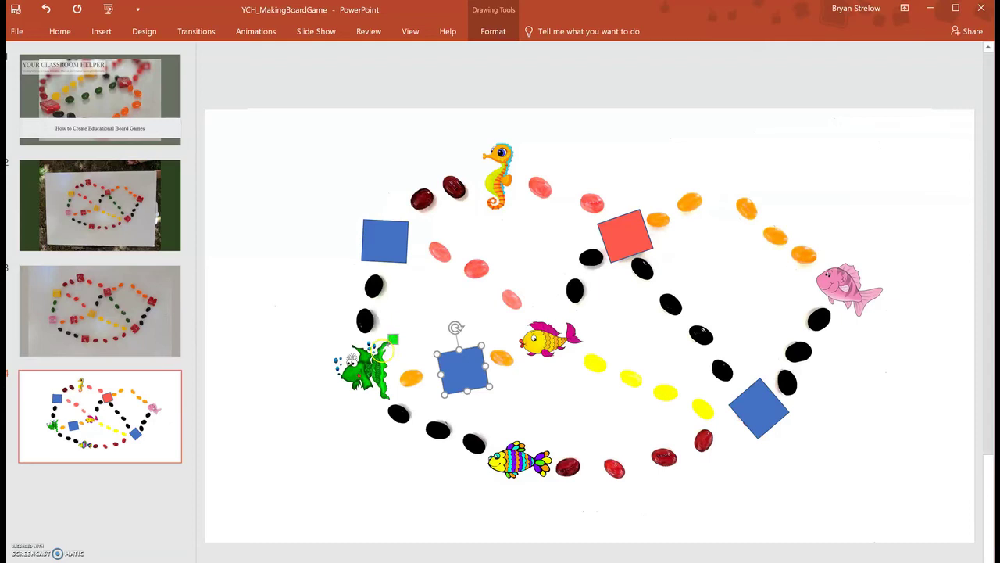
left_click(381, 352)
Recolour the top-left square maroon by sampling a dark red jelly bean with the Eyedropper
left_click(385, 239)
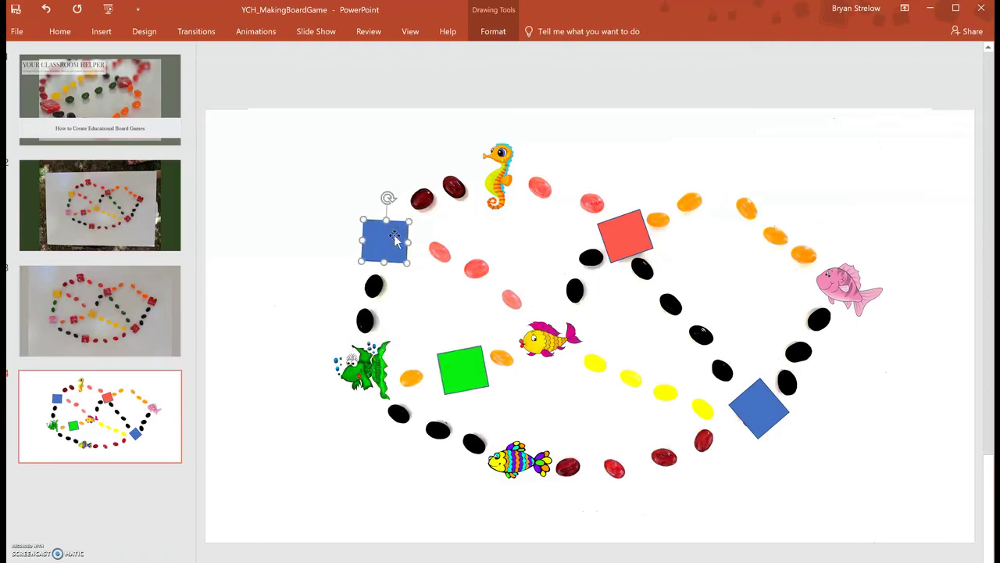
left_click(500, 32)
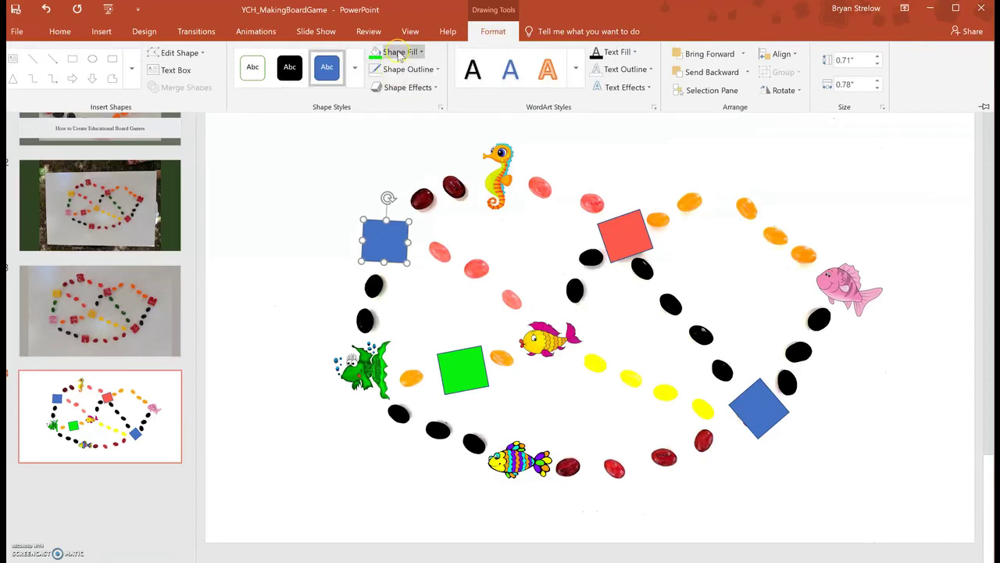
left_click(399, 51)
left_click(399, 216)
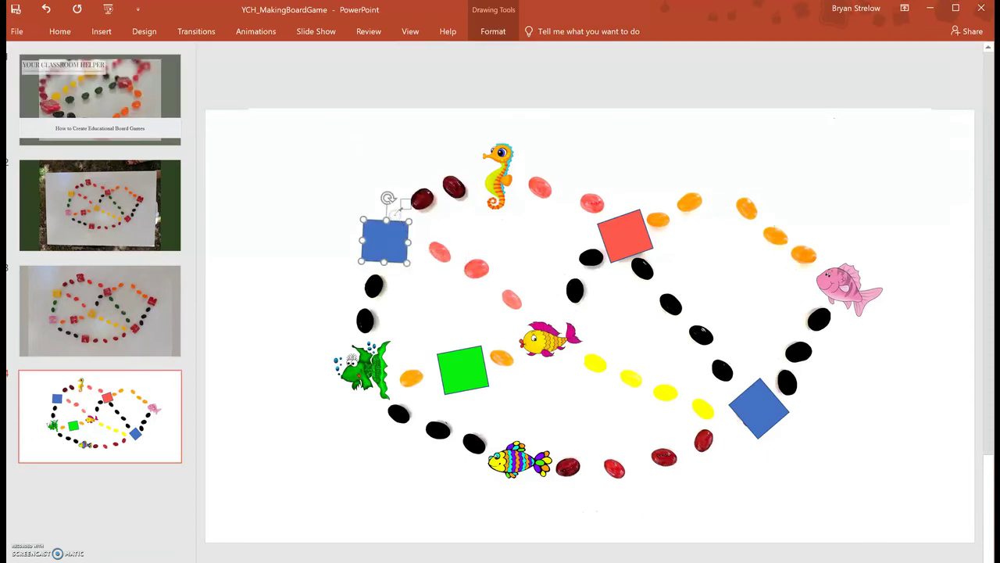
left_click(422, 200)
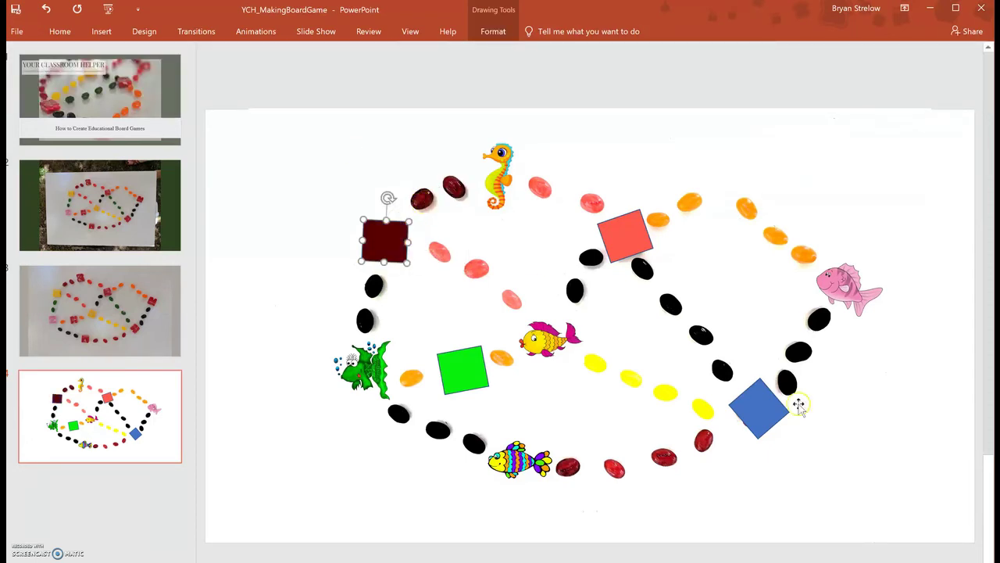
Give the lower-right diamond a new mauve fill instead of blue
left_click(766, 401)
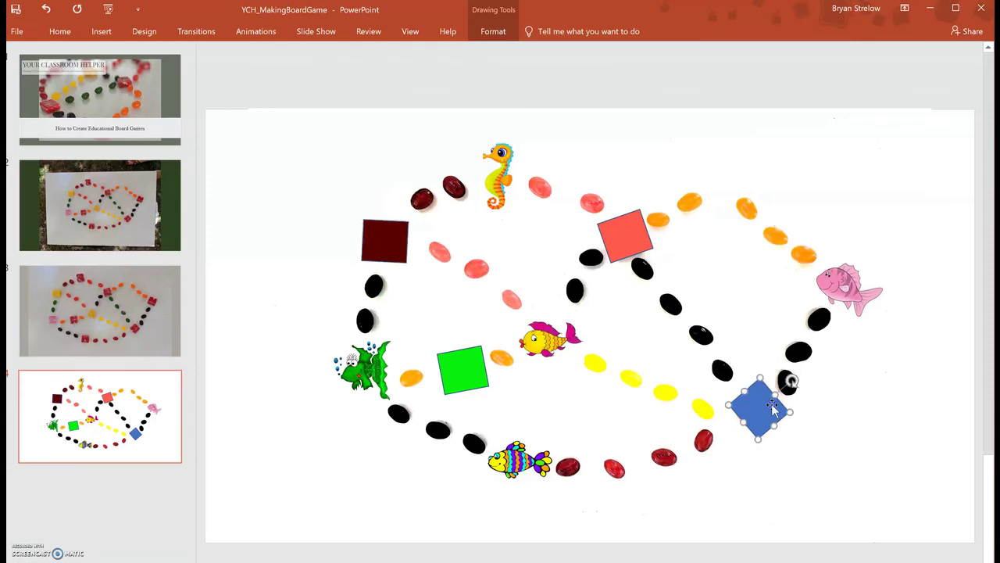
left_click(493, 33)
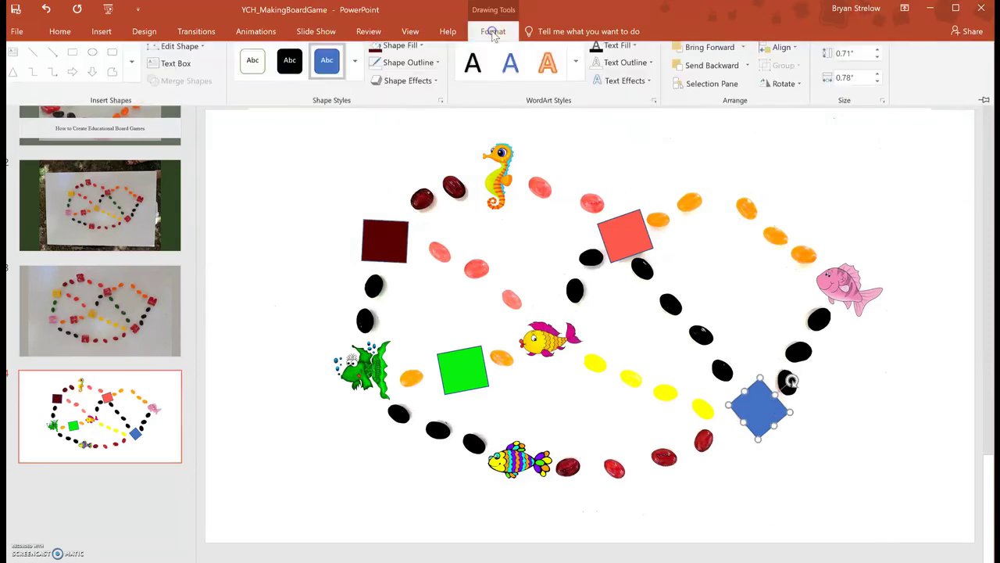
left_click(407, 52)
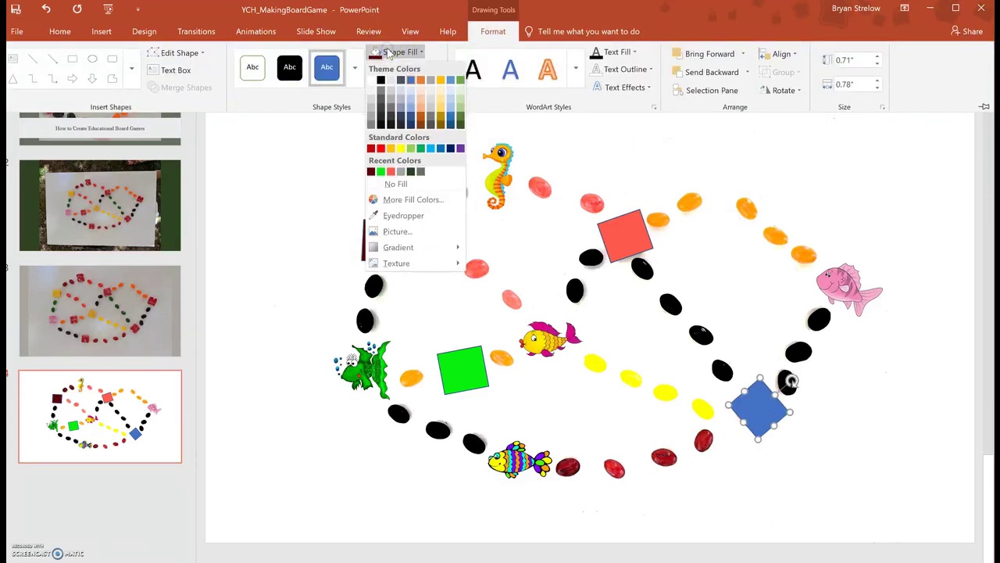
left_click(397, 231)
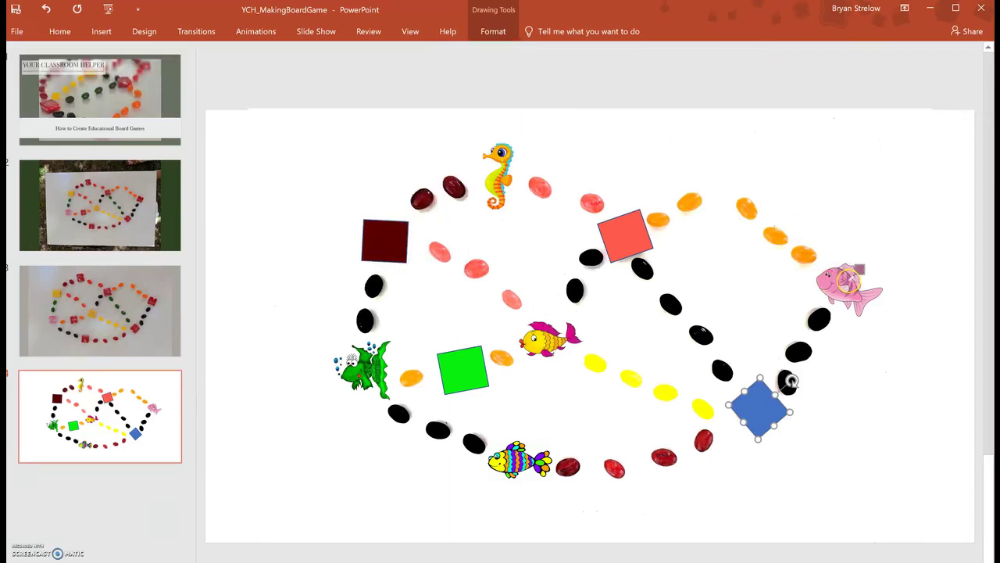
left_click(322, 139)
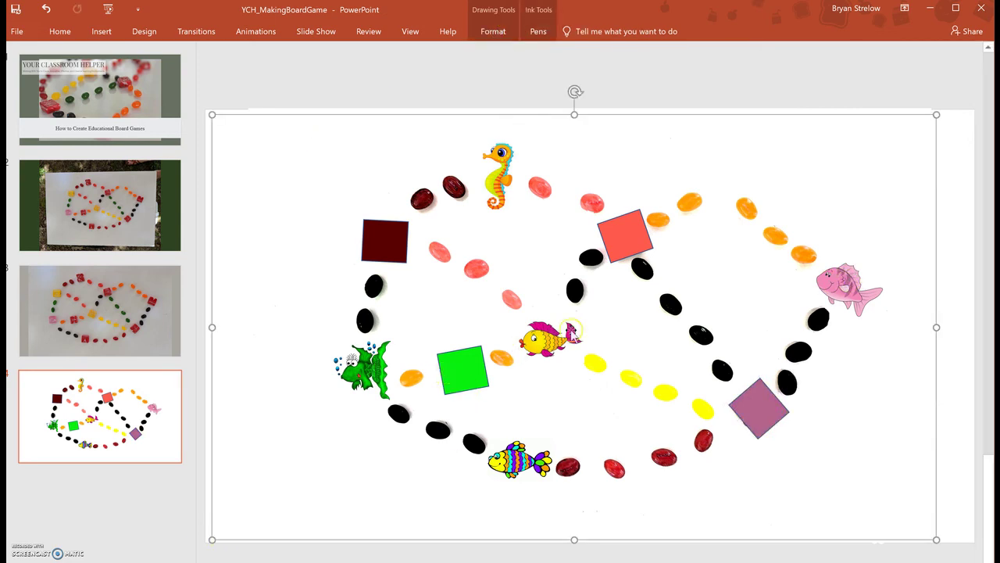
Set the coral-red upper-middle square's Shape Outline to No Outline
left_click(632, 222)
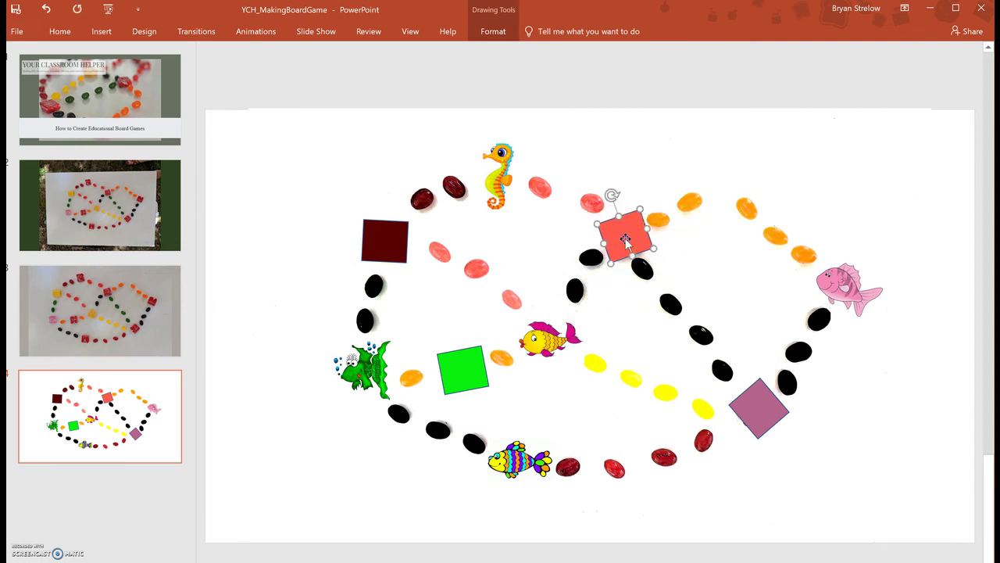
left_click(500, 31)
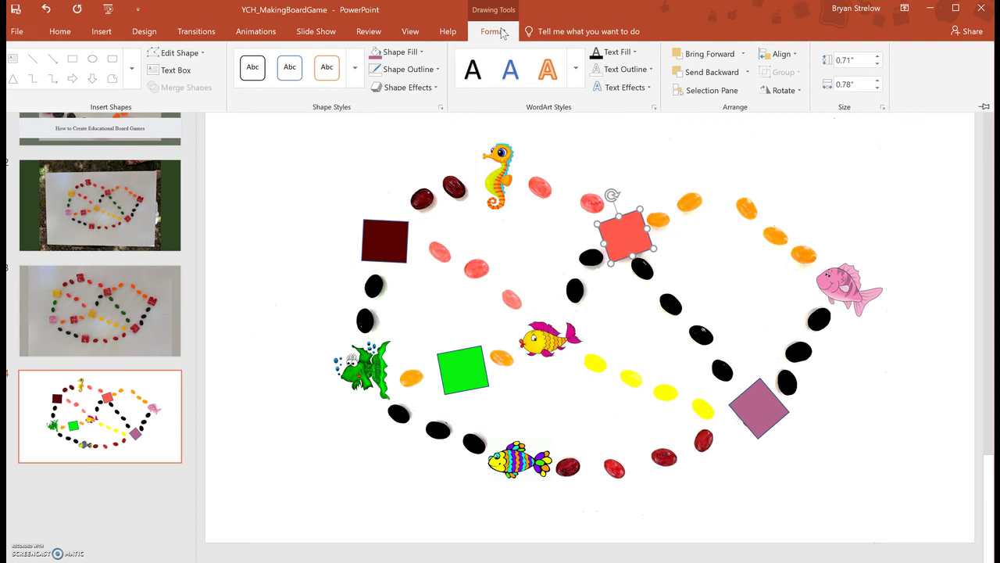
left_click(421, 74)
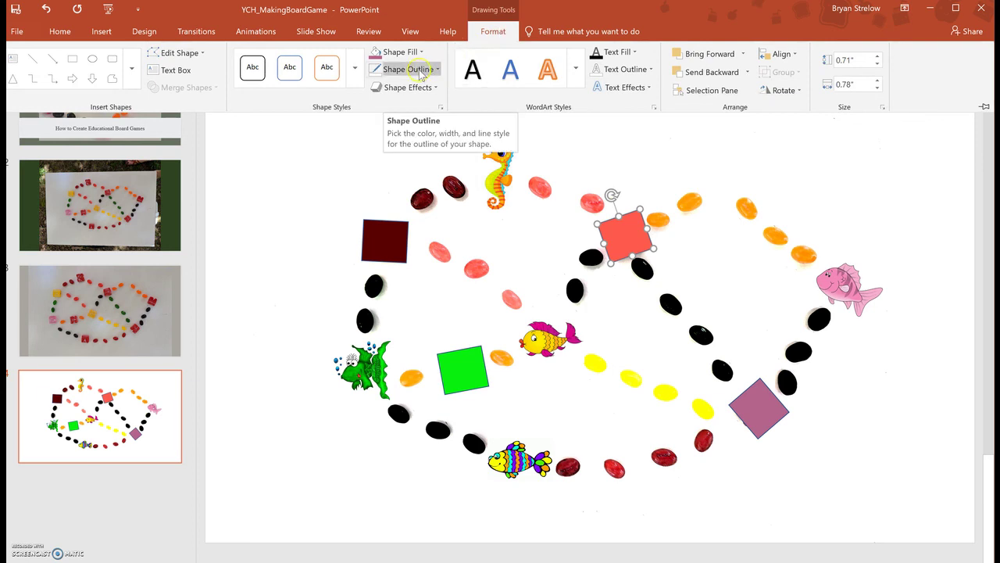
left_click(421, 72)
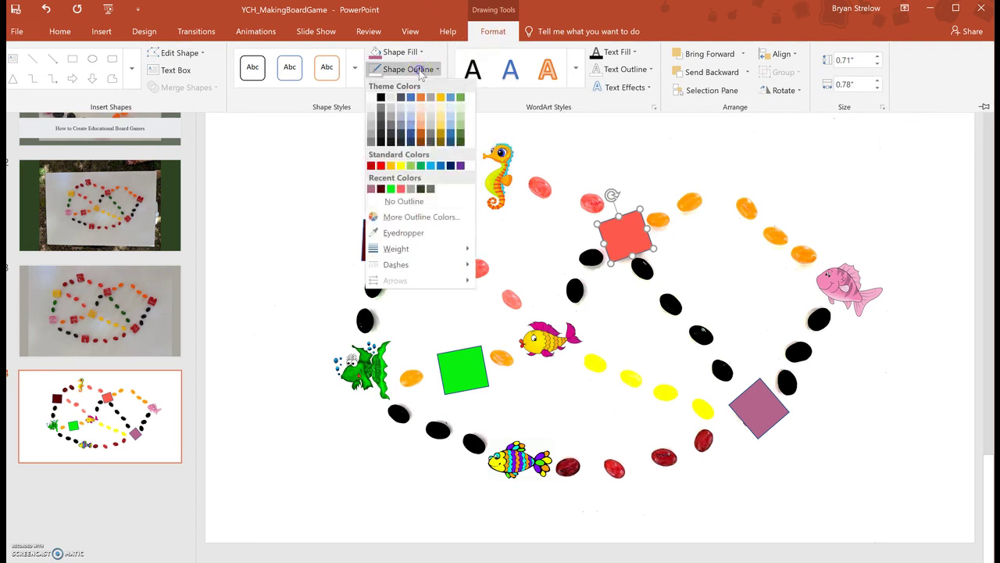
left_click(403, 201)
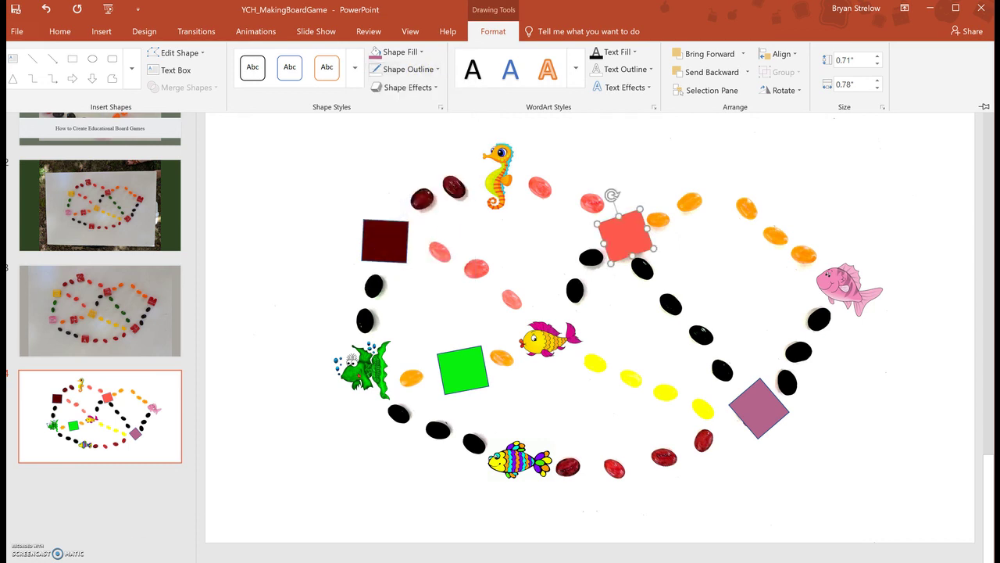
left_click(385, 241)
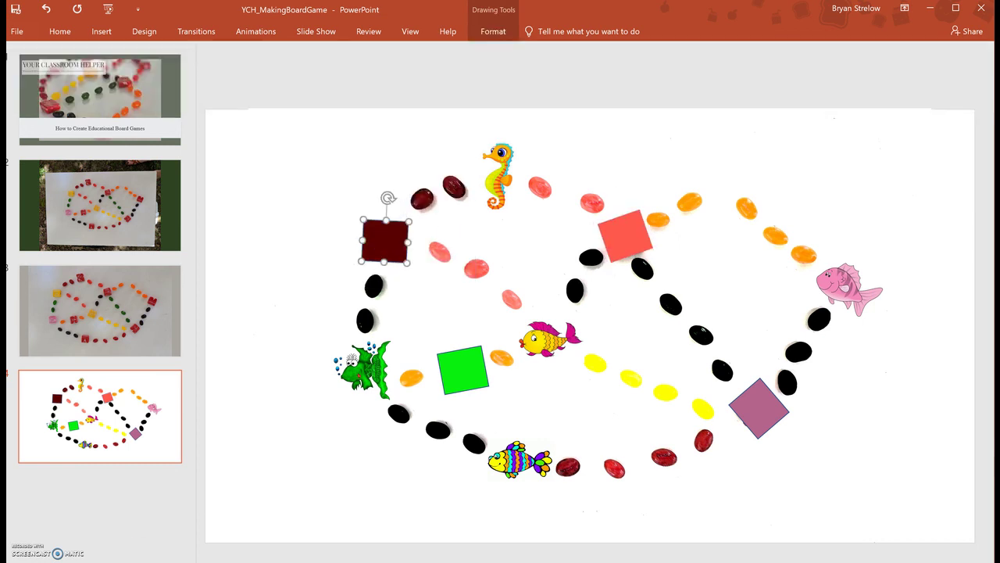
Set No Outline on the dark-red, green and mauve squares together
left_click(396, 239)
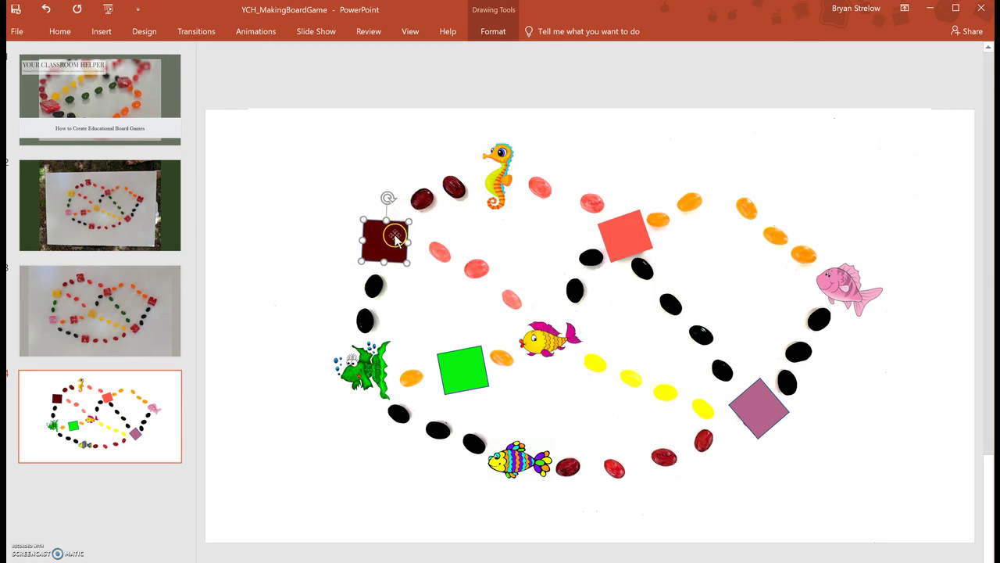
left_click(456, 364, "shift")
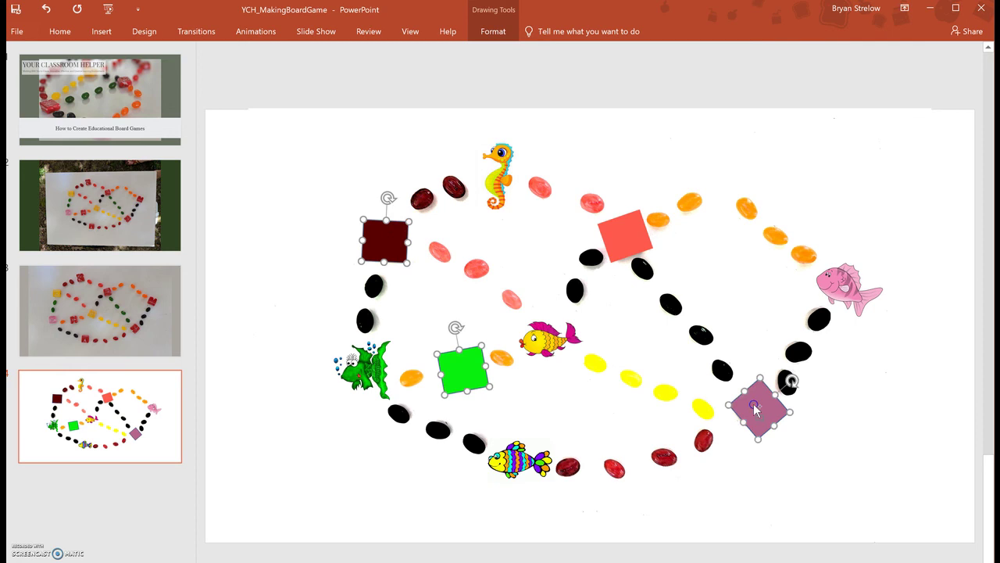
left_click(490, 31)
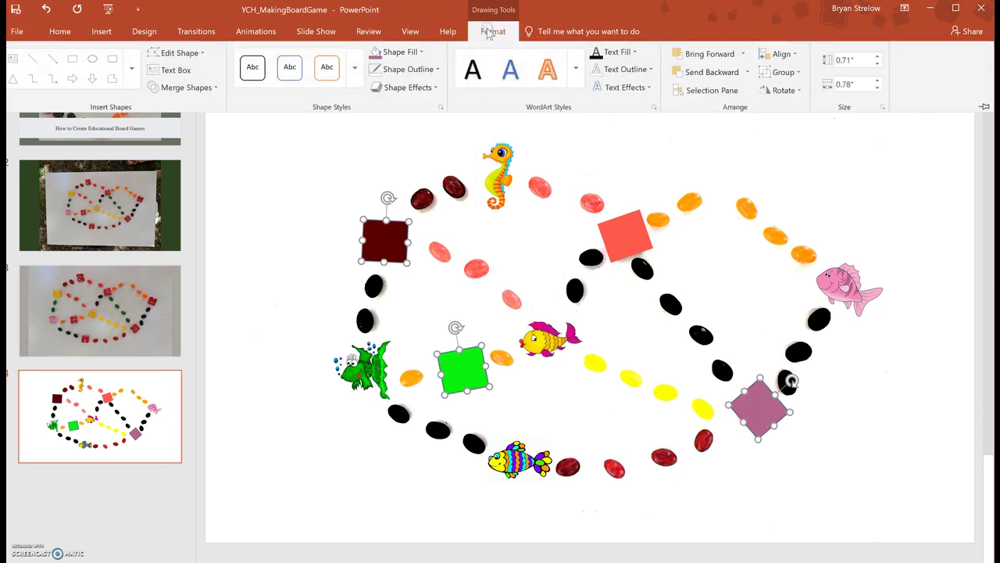
left_click(402, 69)
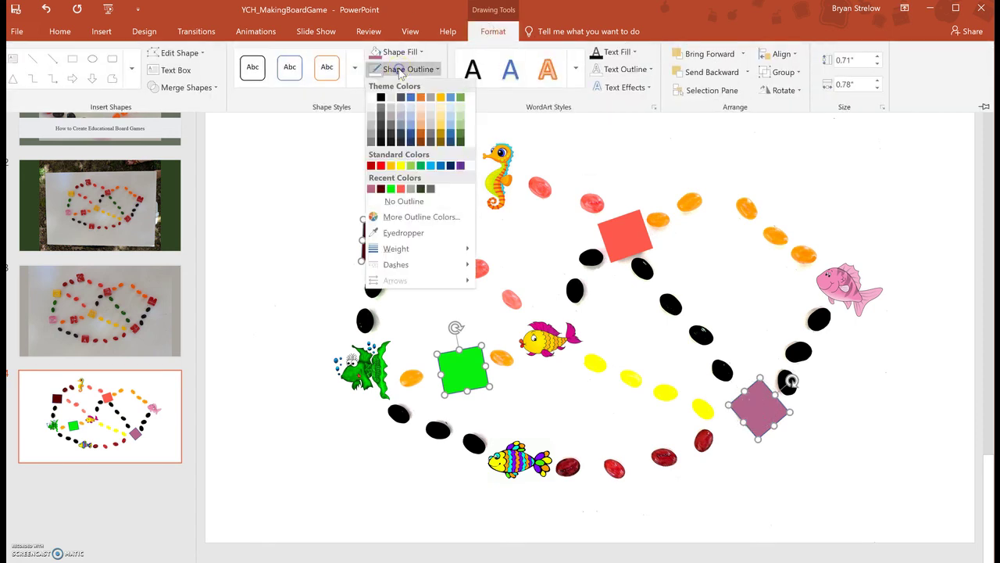
left_click(408, 203)
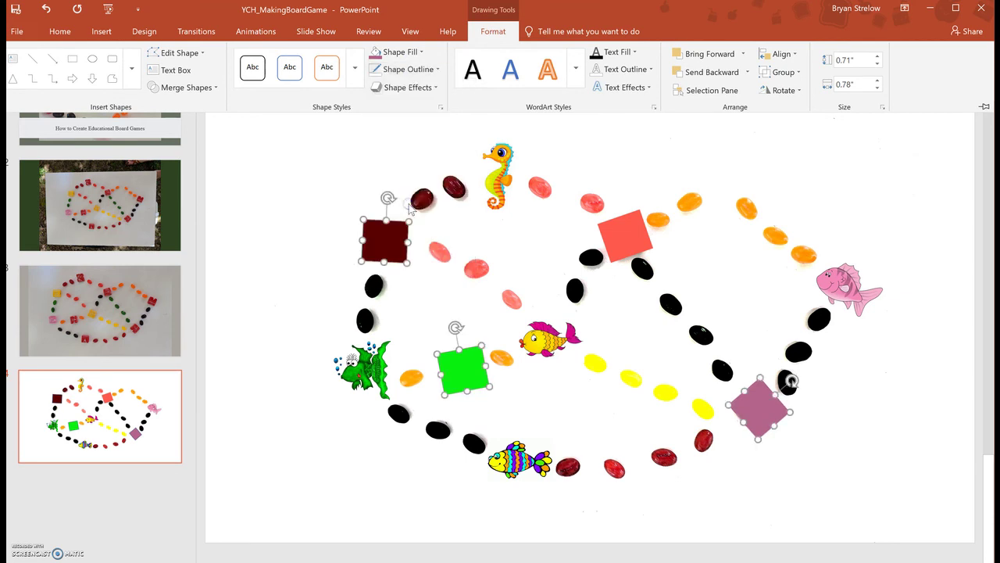
key("ctrl+F1")
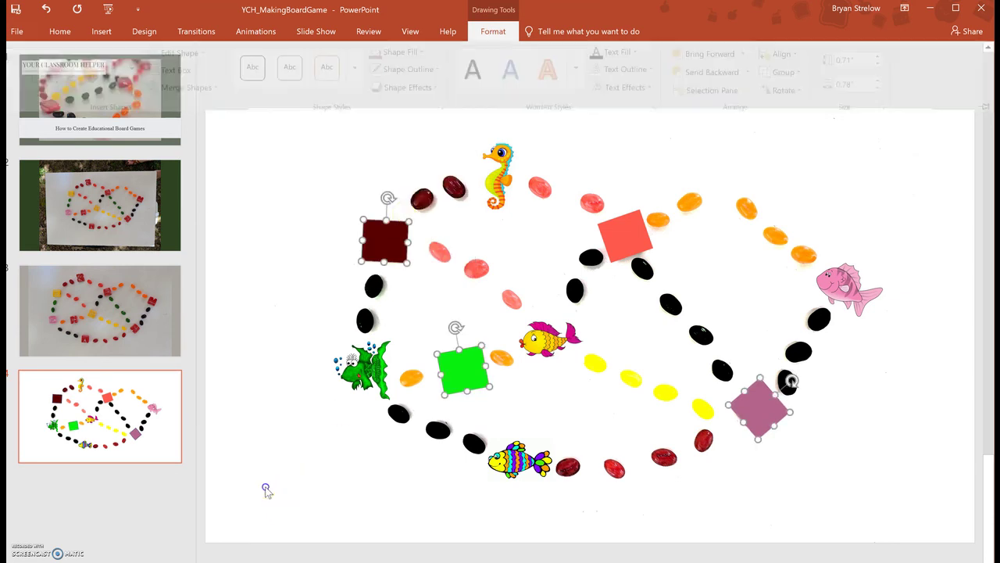
left_click(266, 489)
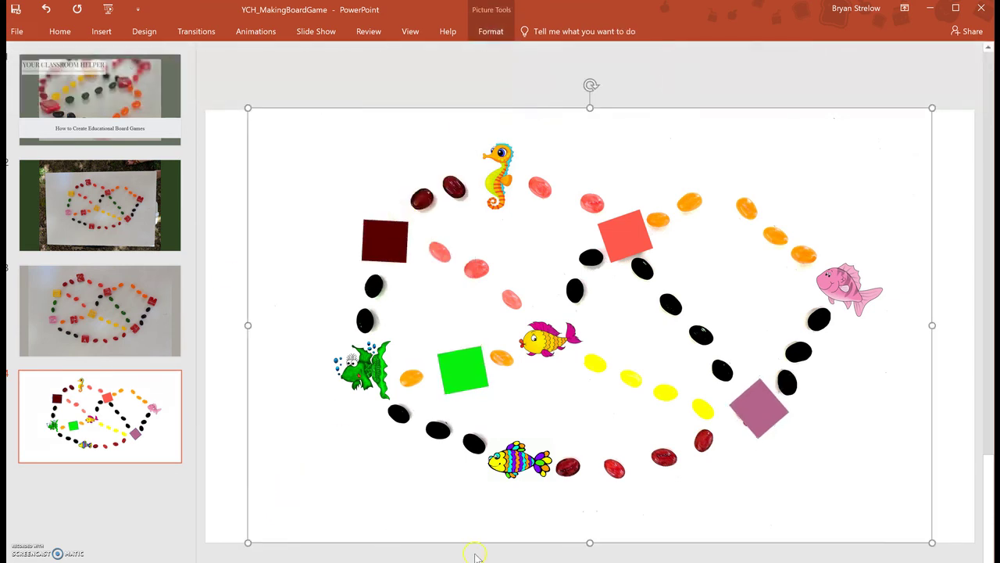